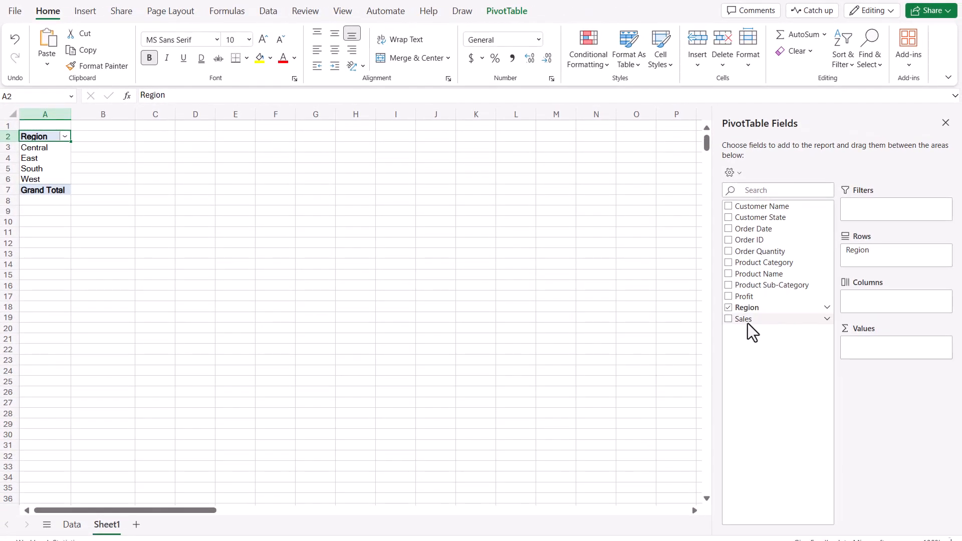
Add Sales to the PivotTable's values and format the sums in B3:B7 with comma separators and no decimals
{"action": "left_click_drag", "start_coordinate": [749, 320], "coordinate": [879, 345]}
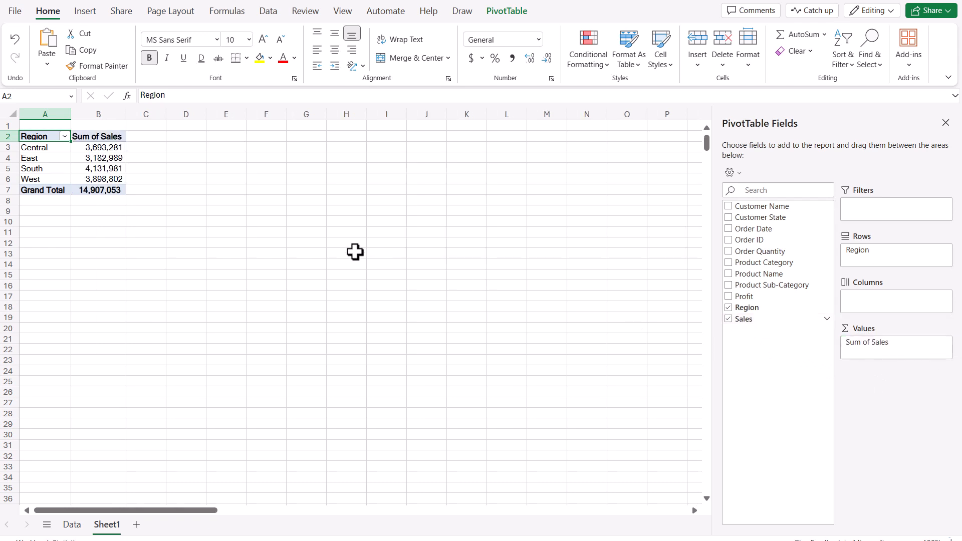
{"action": "left_click", "coordinate": [120, 158]}
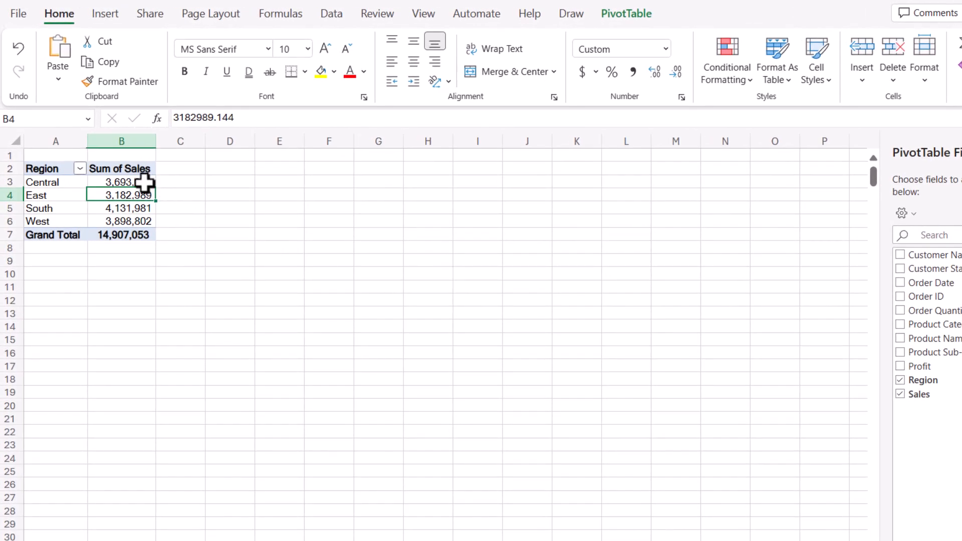
{"action": "left_click_drag", "start_coordinate": [144, 185], "coordinate": [142, 233]}
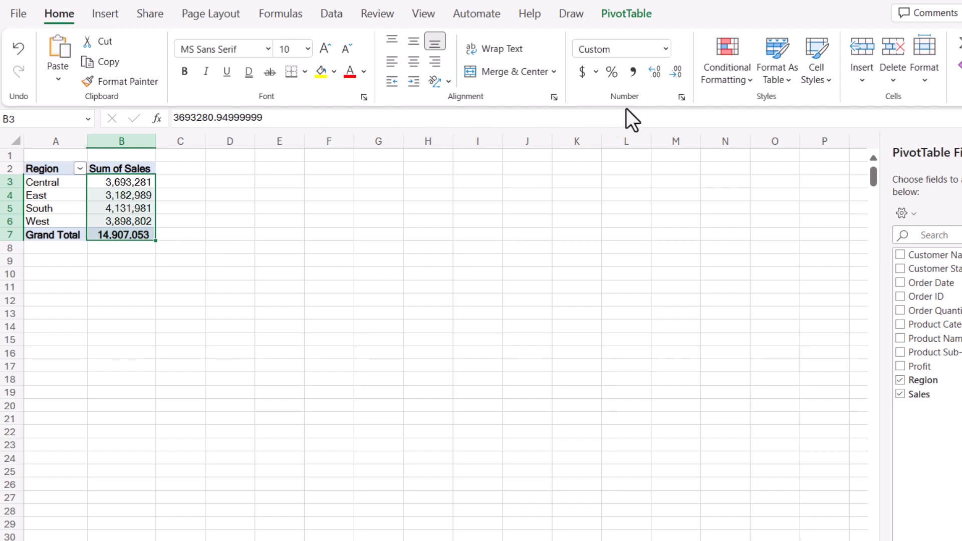
{"action": "left_click", "coordinate": [640, 78]}
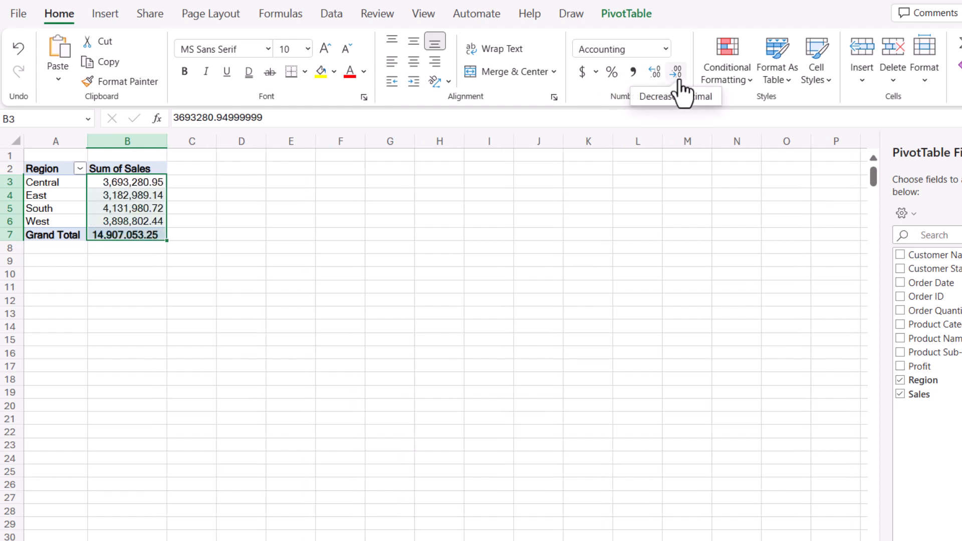
{"action": "left_click", "coordinate": [680, 82]}
{"action": "left_click", "coordinate": [681, 82]}
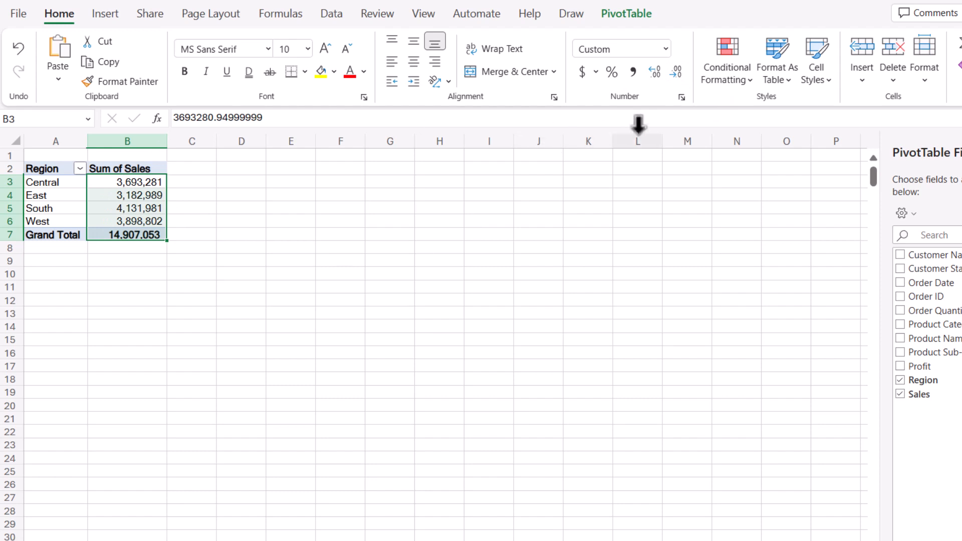
Add the Product Category field to the PivotTable's columns area
{"action": "left_click", "coordinate": [137, 196]}
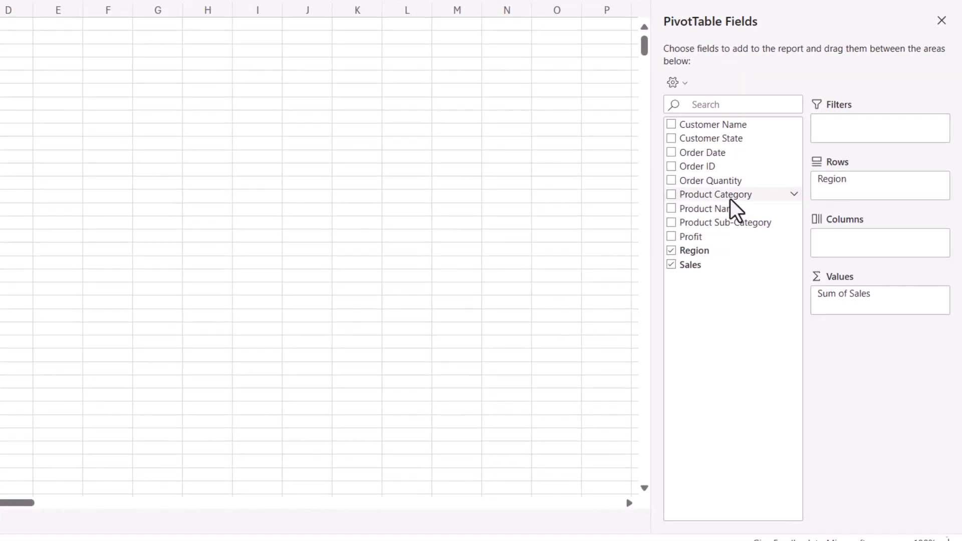
{"action": "left_click_drag", "start_coordinate": [730, 197], "coordinate": [883, 245]}
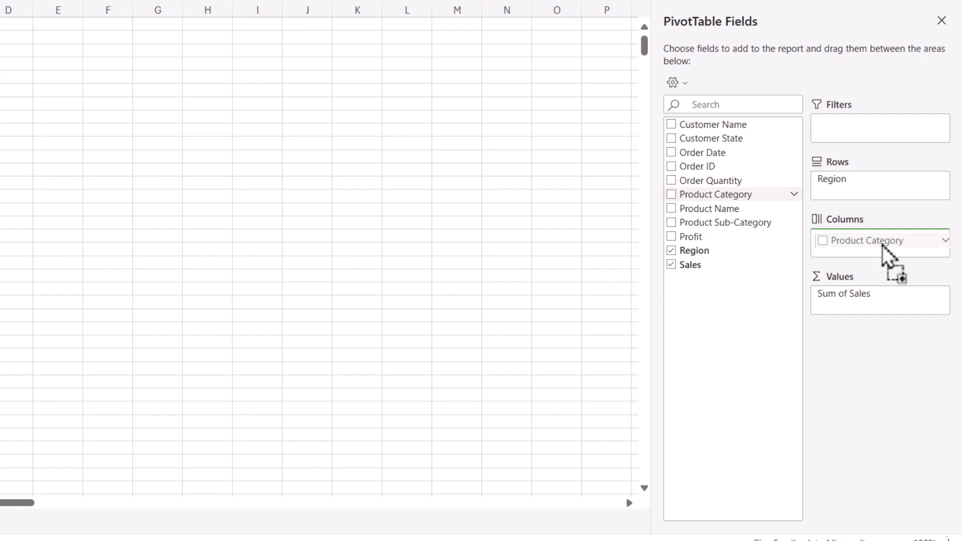
{"action": "left_click_drag", "start_coordinate": [883, 245], "coordinate": [884, 244]}
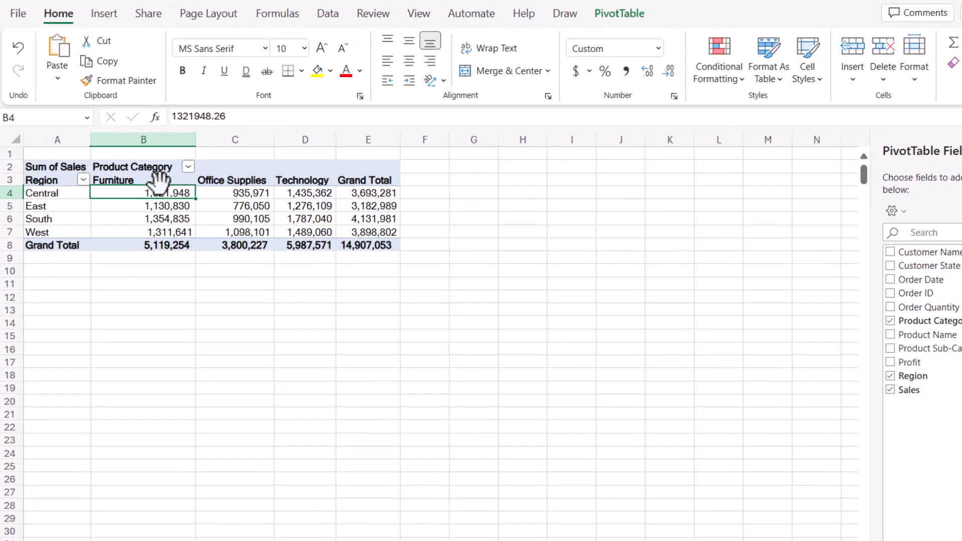
Examine the sales by region and category, the category totals and the regional grand totals
{"action": "left_click", "coordinate": [157, 181]}
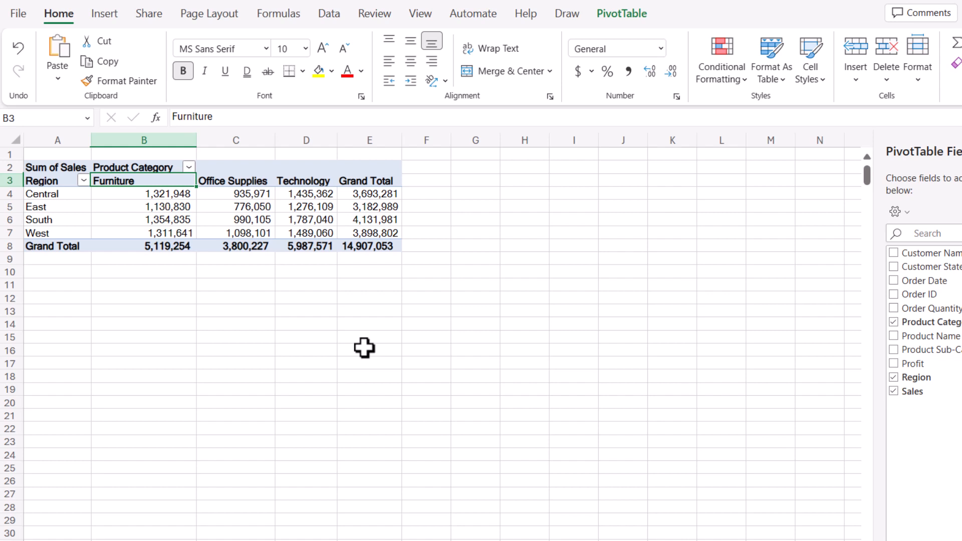
{"action": "left_click", "coordinate": [155, 194]}
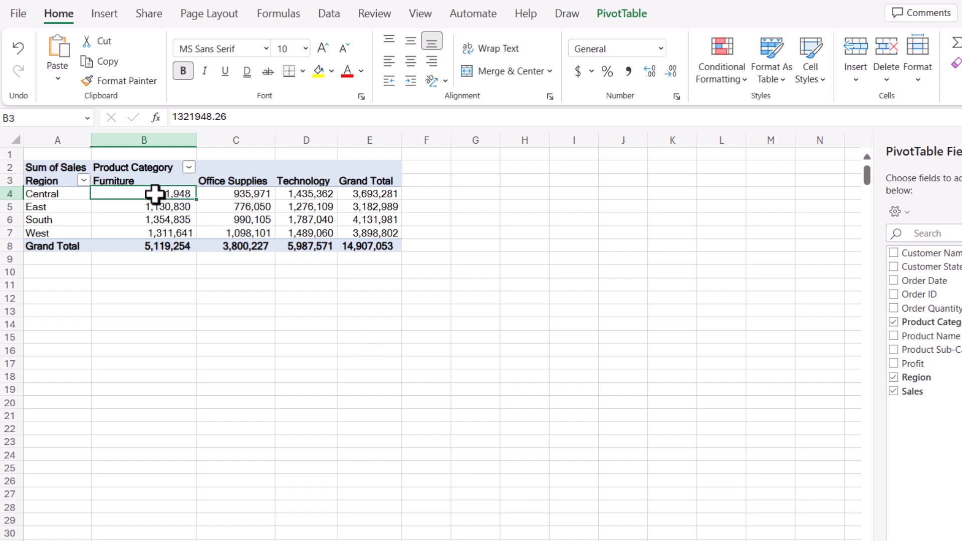
{"action": "left_click_drag", "start_coordinate": [155, 194], "coordinate": [303, 232]}
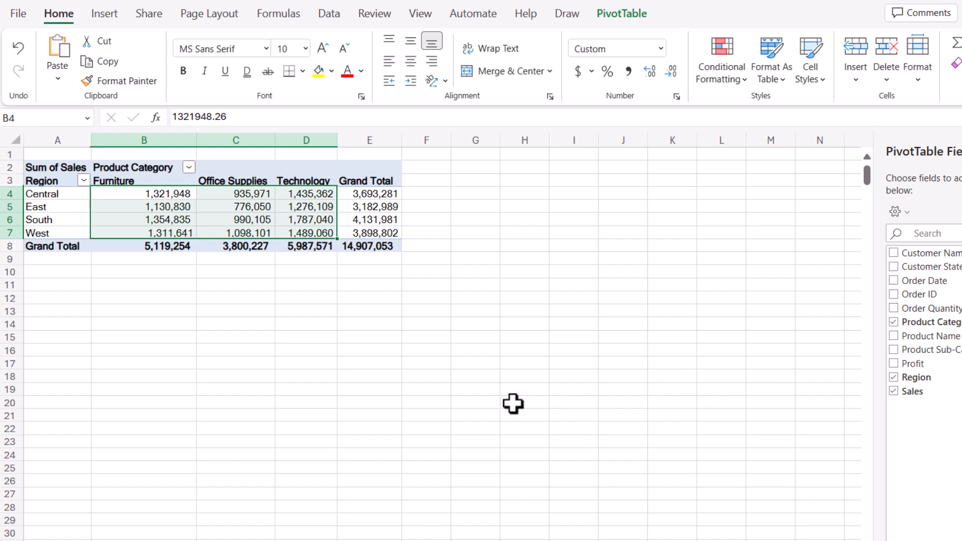
{"action": "left_click_drag", "start_coordinate": [166, 248], "coordinate": [307, 247]}
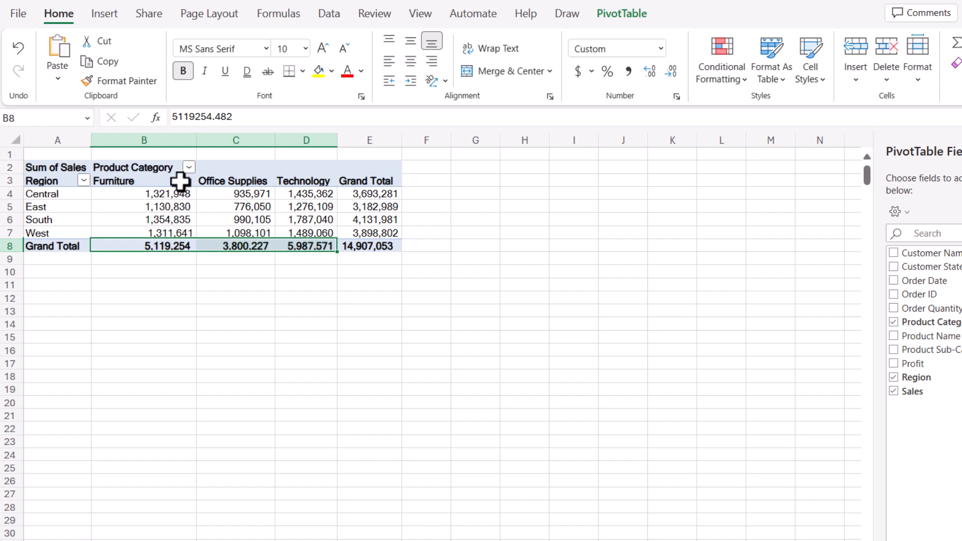
{"action": "left_click_drag", "start_coordinate": [366, 193], "coordinate": [378, 230]}
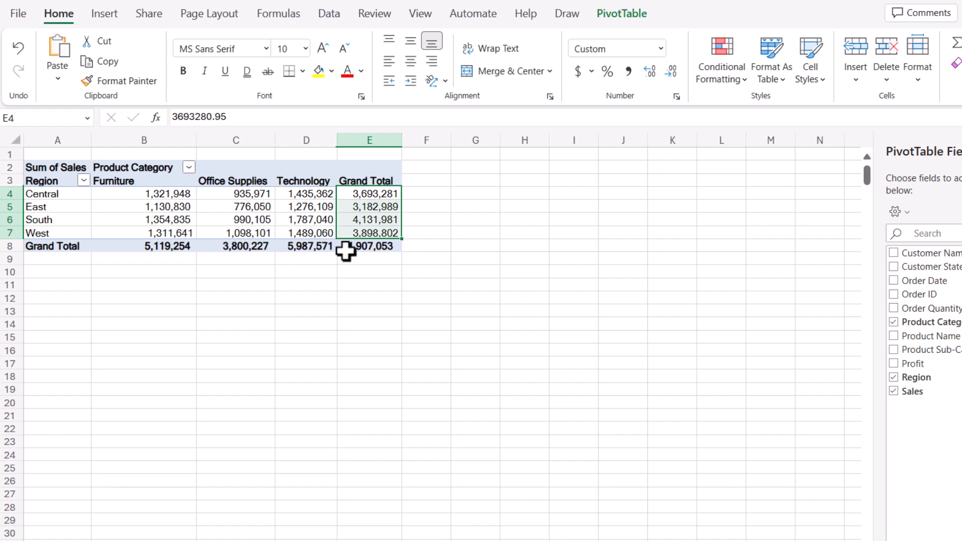
{"action": "left_click", "coordinate": [359, 219]}
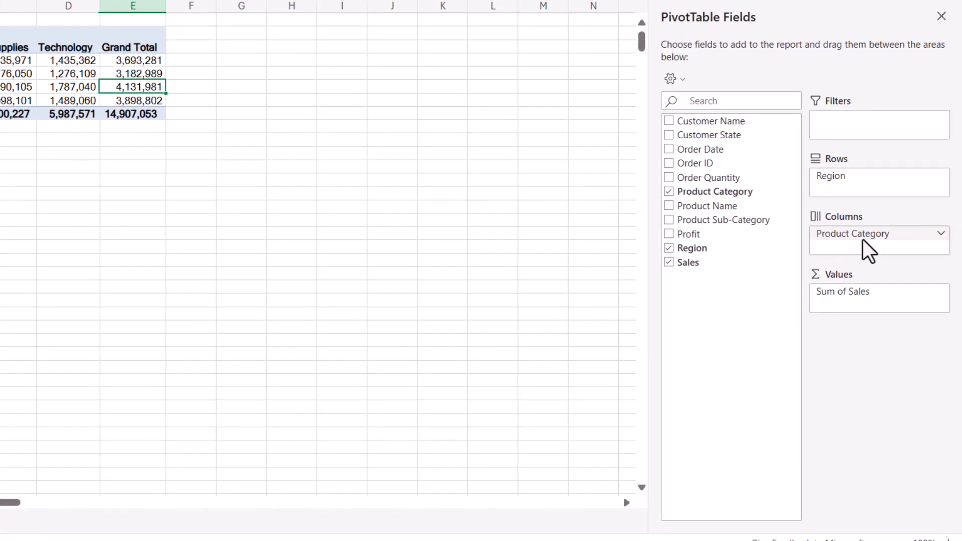
Move Product Category from the columns area to rows, nested beneath Region, and inspect the Central region's category breakdown
{"action": "left_click_drag", "start_coordinate": [863, 240], "coordinate": [898, 196]}
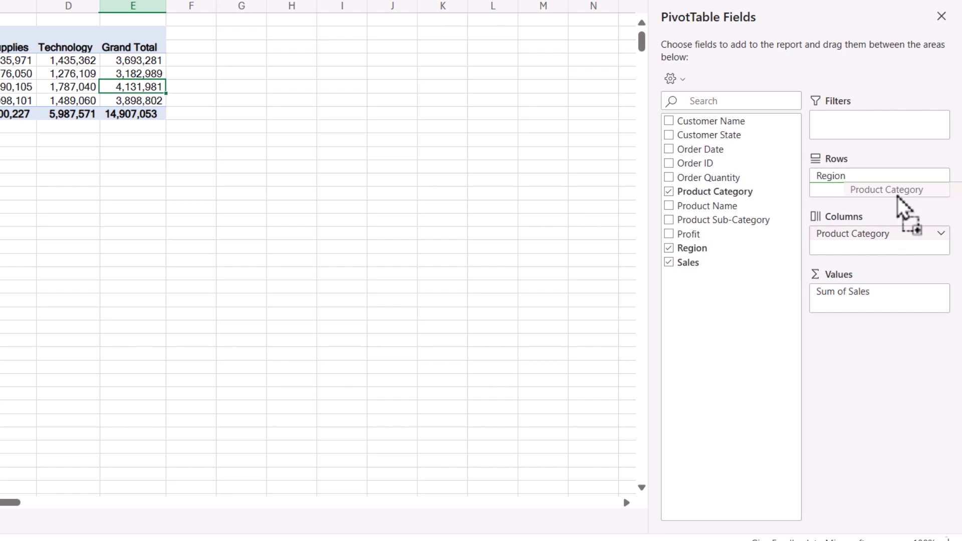
{"action": "left_click_drag", "start_coordinate": [897, 195], "coordinate": [906, 181]}
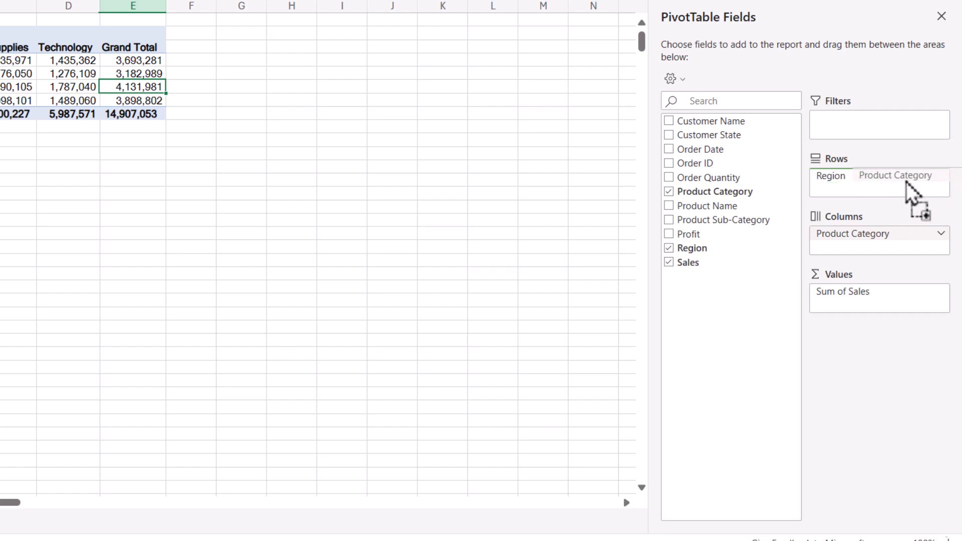
{"action": "left_click_drag", "start_coordinate": [907, 181], "coordinate": [906, 194]}
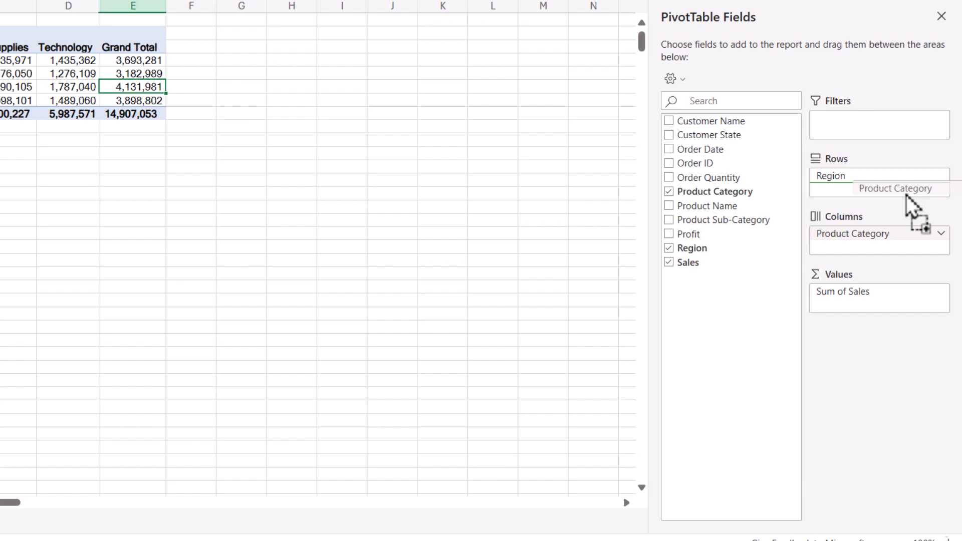
{"action": "left_click_drag", "start_coordinate": [906, 194], "coordinate": [906, 195]}
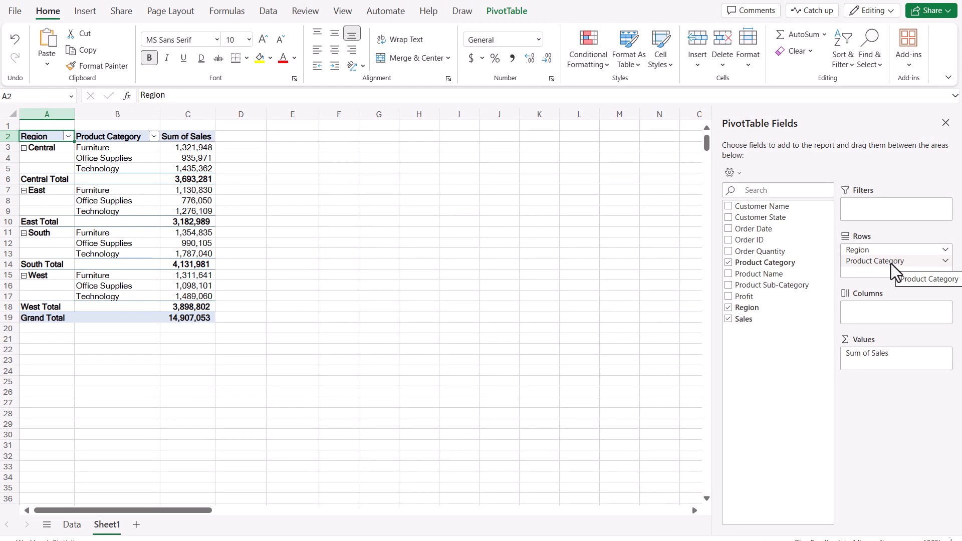
{"action": "left_click", "coordinate": [150, 198]}
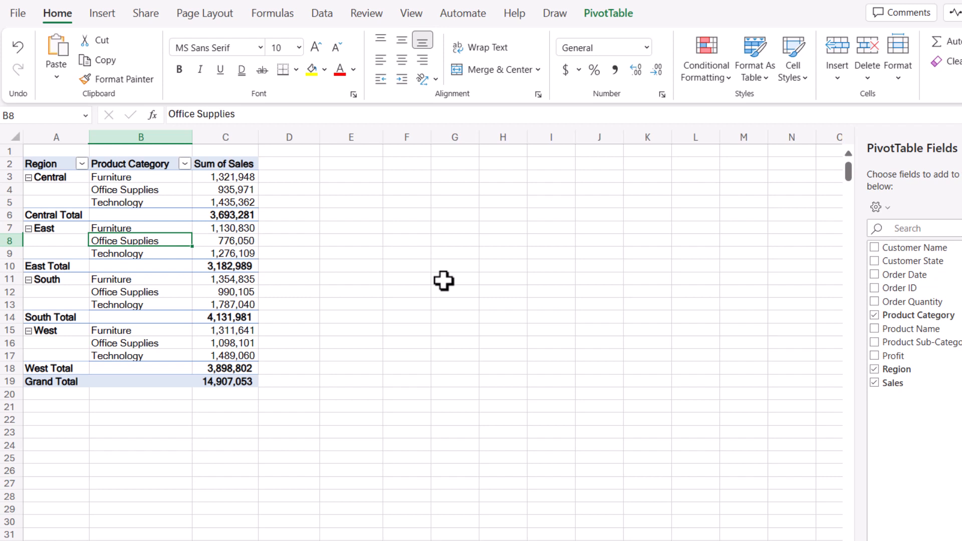
{"action": "left_click", "coordinate": [45, 178]}
{"action": "left_click", "coordinate": [125, 179]}
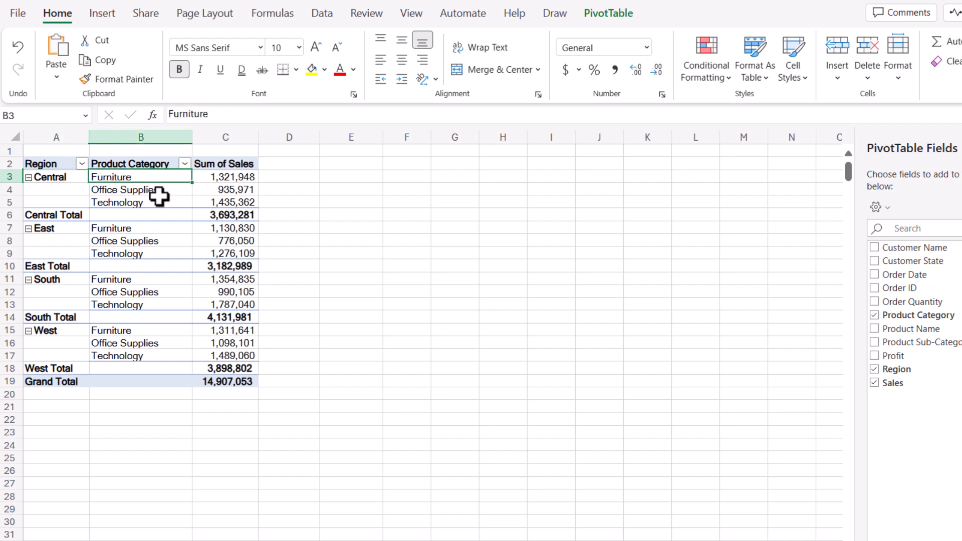
{"action": "left_click", "coordinate": [230, 193]}
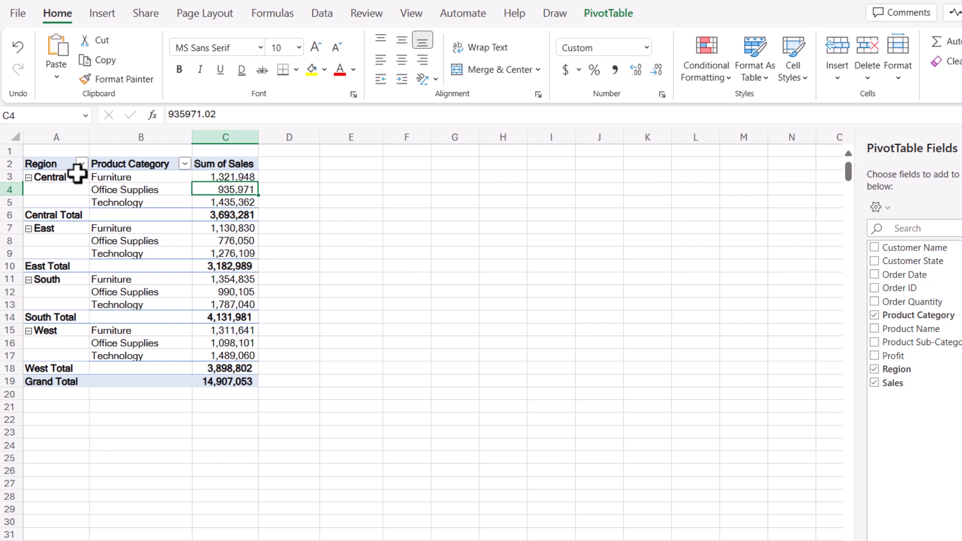
Collapse the Central, East, South and West regions individually so their product categories are hidden
{"action": "left_click", "coordinate": [29, 178]}
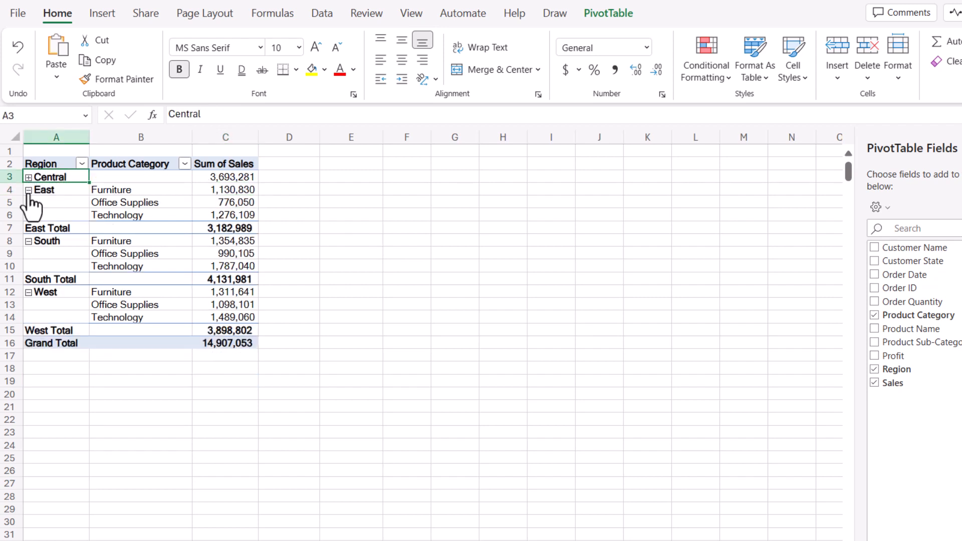
{"action": "left_click", "coordinate": [28, 190]}
{"action": "left_click", "coordinate": [29, 202]}
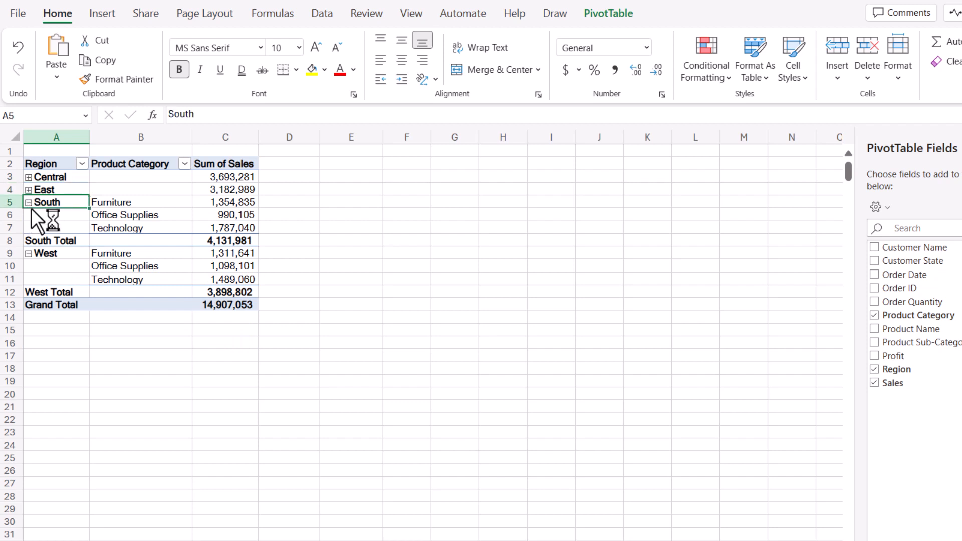
{"action": "left_click", "coordinate": [28, 216]}
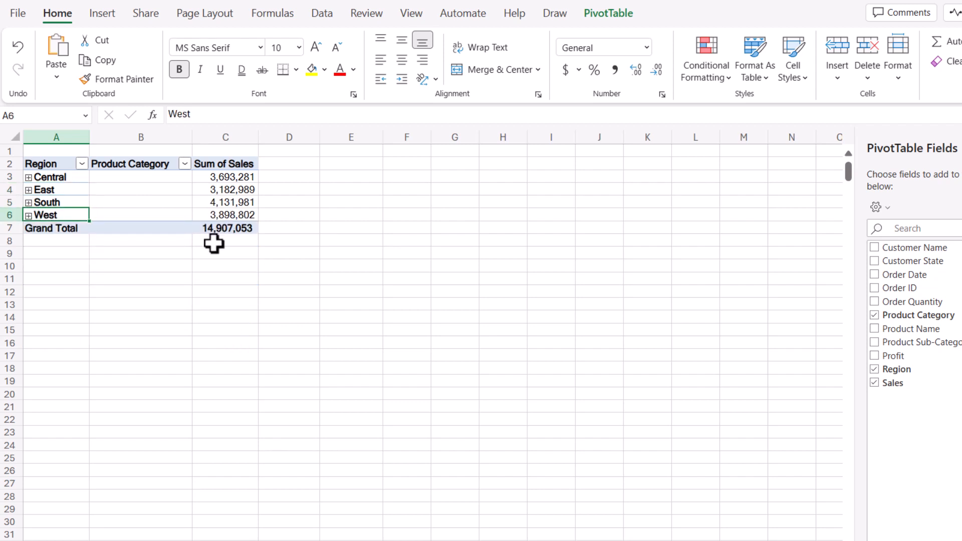
Expand the South region to view its product categories, and collapse it again
{"action": "left_click", "coordinate": [29, 203]}
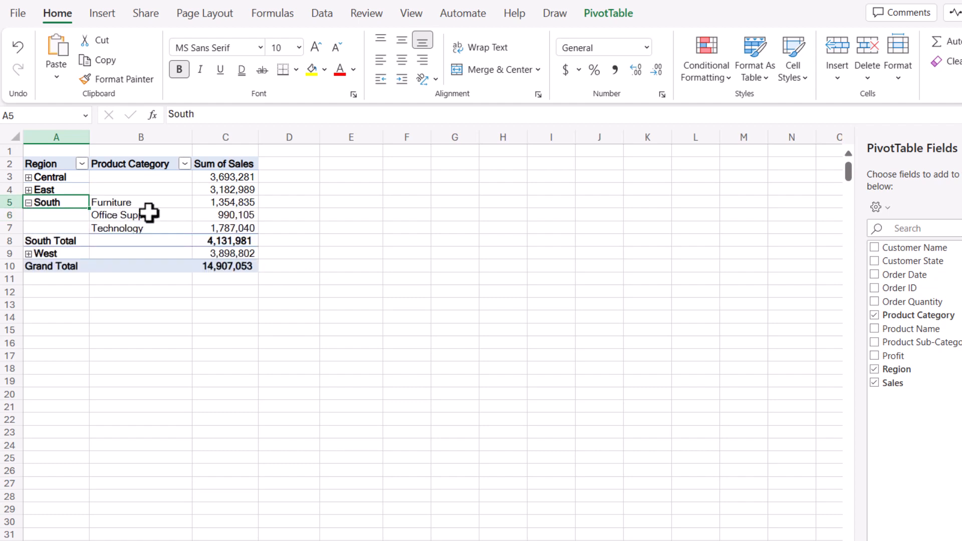
{"action": "left_click", "coordinate": [151, 215]}
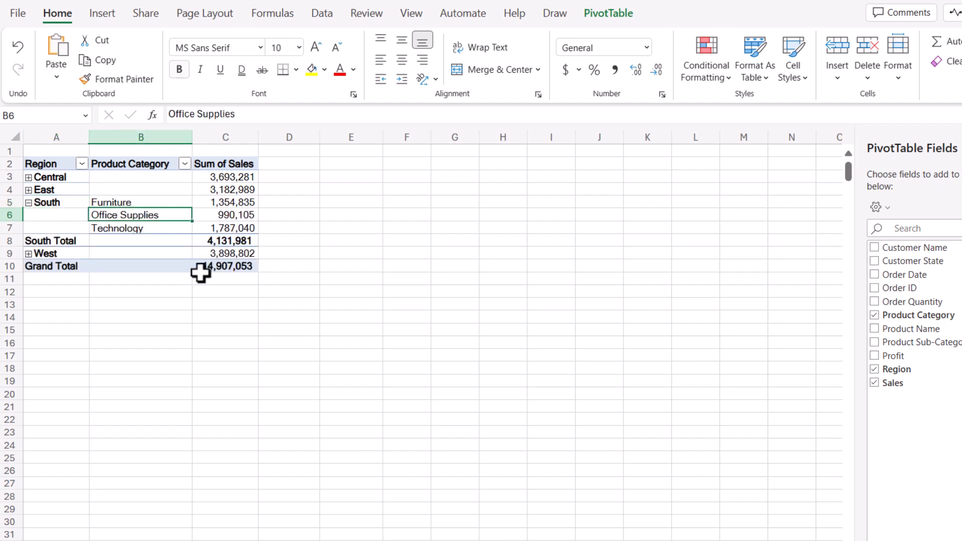
{"action": "left_click", "coordinate": [28, 203]}
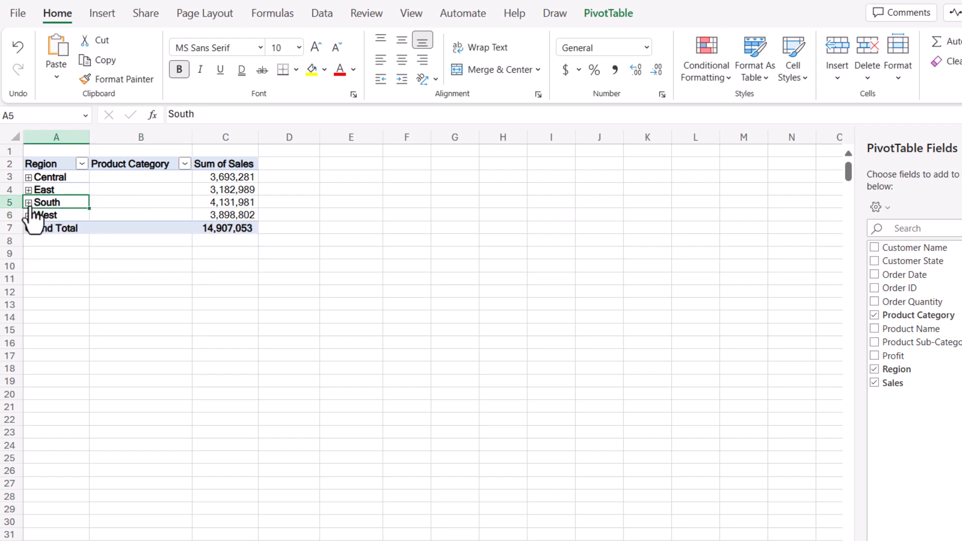
Expand the entire Region field at once using Expand Entire Field on one of its items
{"action": "left_click", "coordinate": [59, 177]}
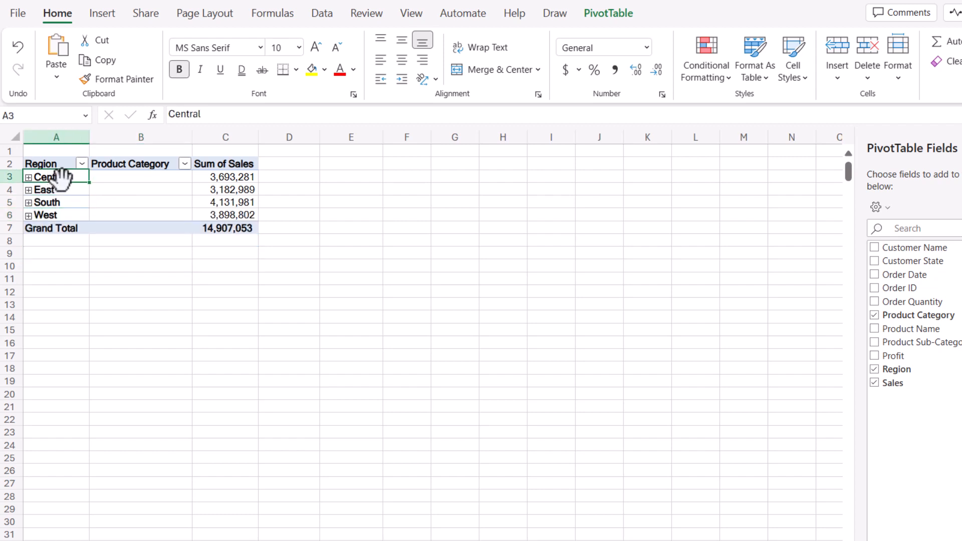
{"action": "right_click", "coordinate": [62, 180]}
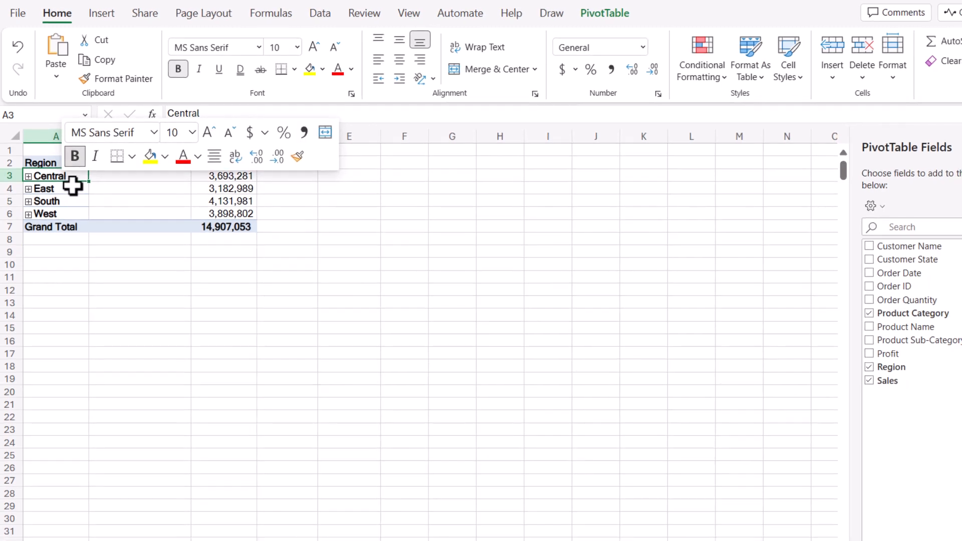
{"action": "left_click", "coordinate": [75, 190]}
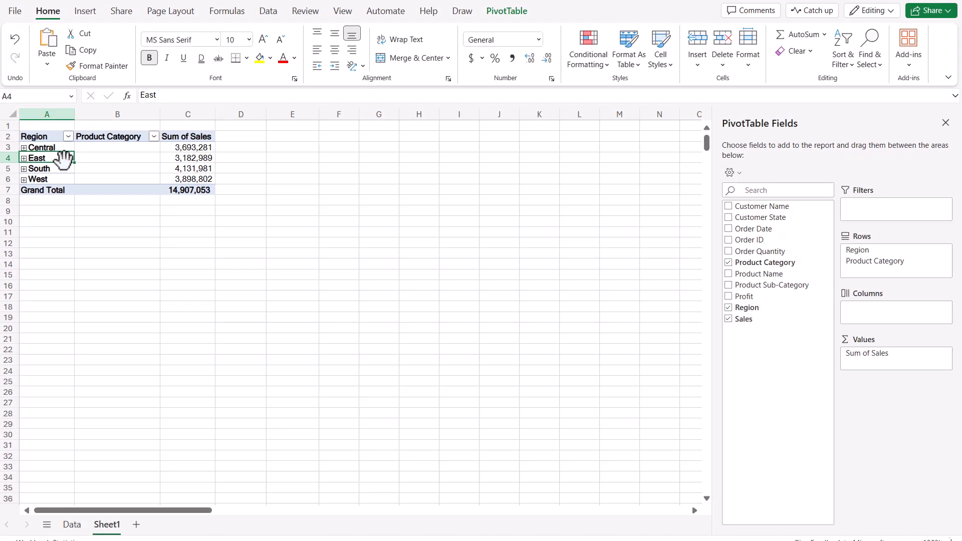
{"action": "right_click", "coordinate": [65, 158]}
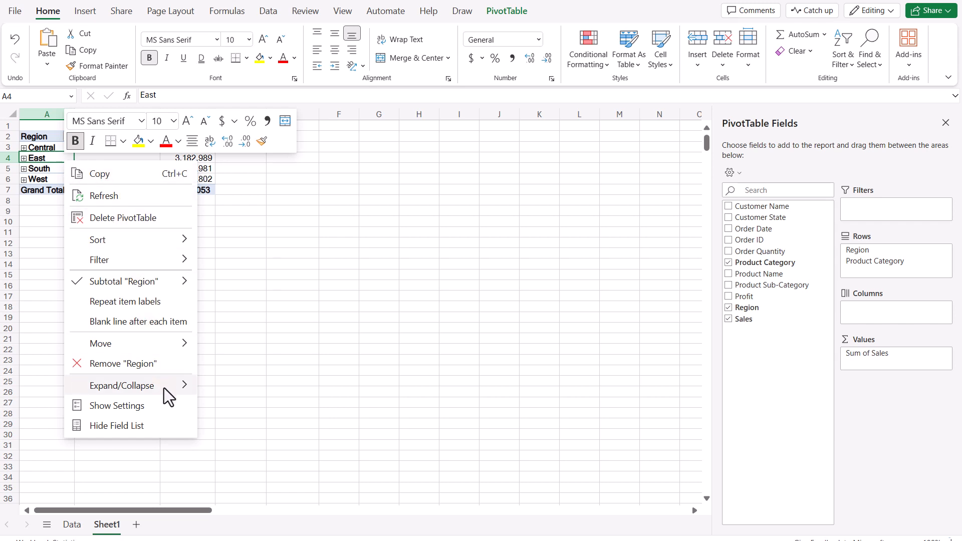
{"action": "mouse_move", "coordinate": [164, 388]}
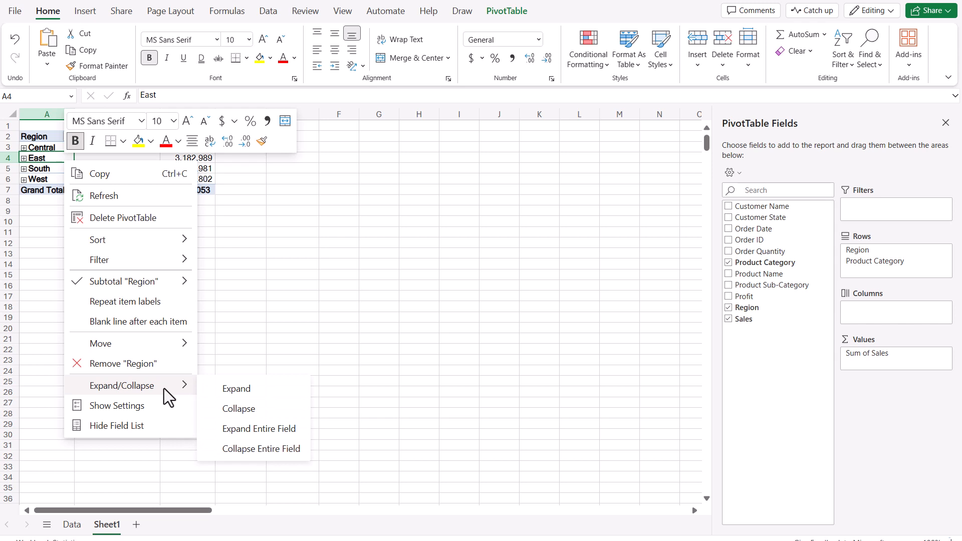
{"action": "left_click", "coordinate": [257, 428]}
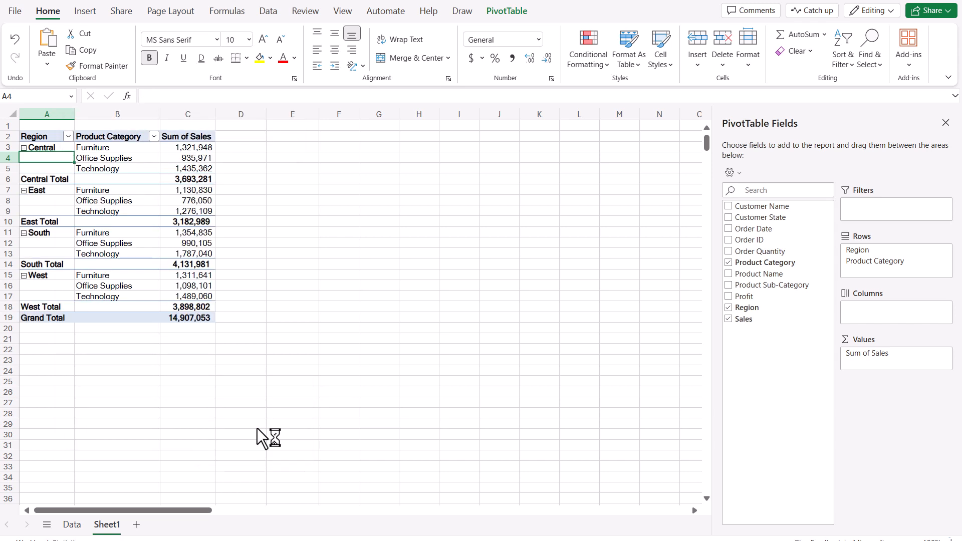
Collapse the entire Region field at once using Collapse Entire Field on the Central item
{"action": "left_click", "coordinate": [59, 149]}
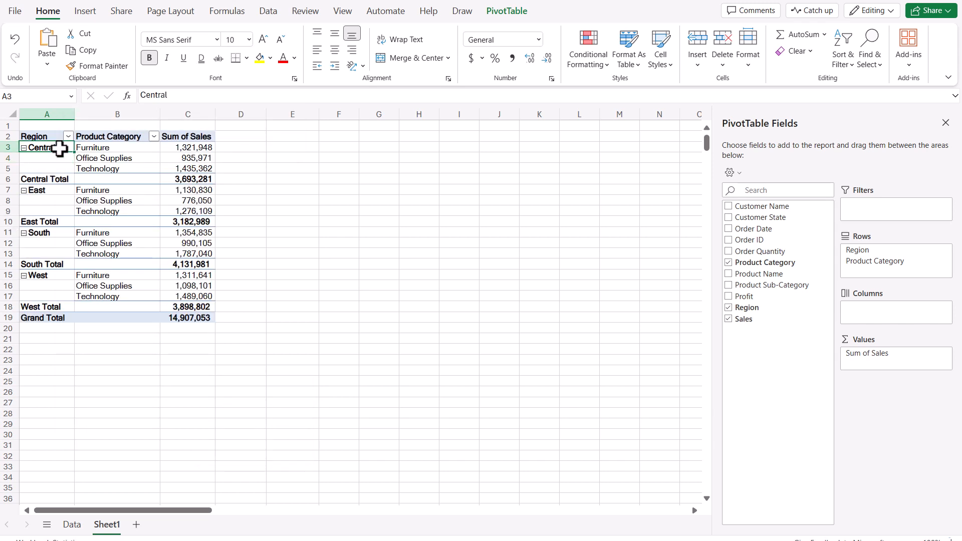
{"action": "right_click", "coordinate": [59, 148]}
{"action": "mouse_move", "coordinate": [151, 368]}
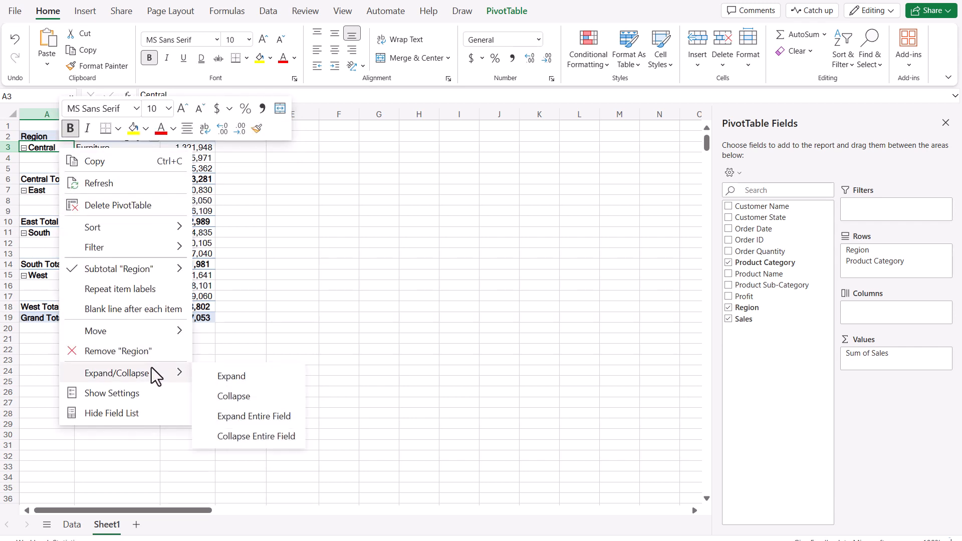
{"action": "left_click", "coordinate": [259, 434]}
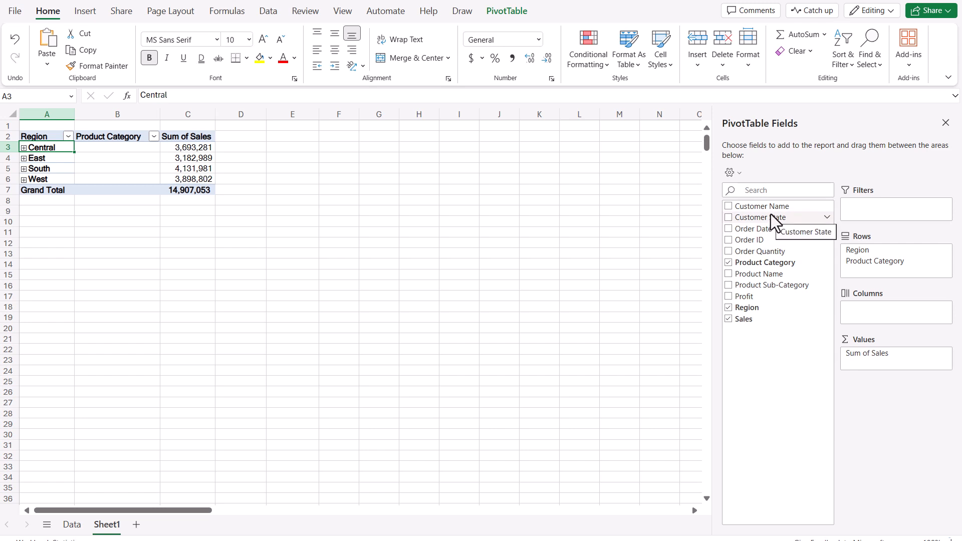
Add Customer State to the rows area, nested beneath Product Category
{"action": "left_click_drag", "start_coordinate": [774, 219], "coordinate": [911, 278]}
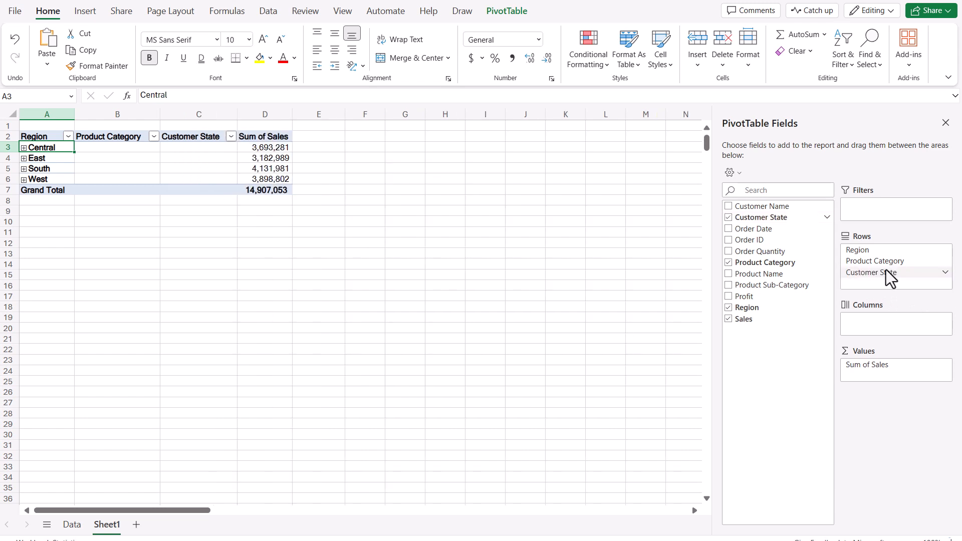
{"action": "left_click", "coordinate": [119, 158]}
{"action": "left_click", "coordinate": [202, 159]}
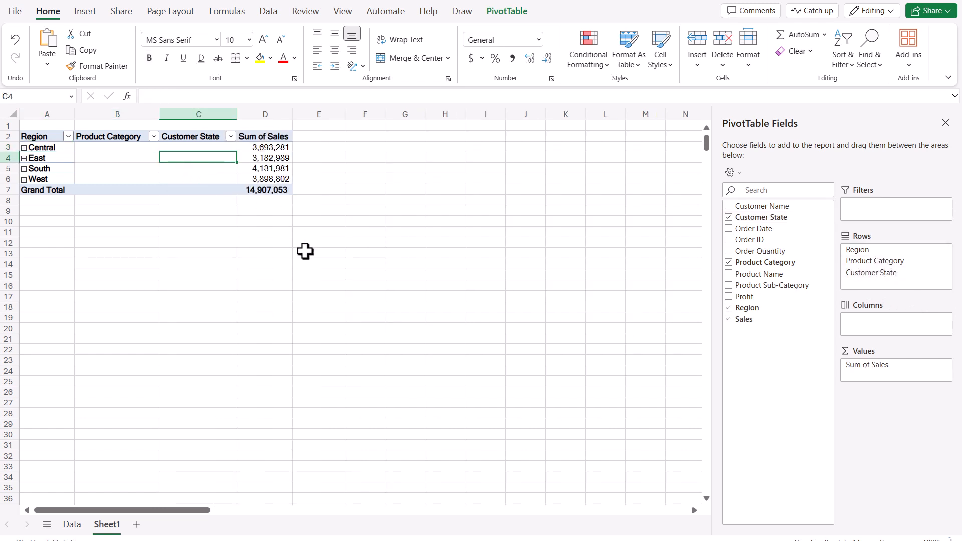
Expand the entire Region field using Expand Entire Field on the Central item
{"action": "left_click", "coordinate": [52, 148]}
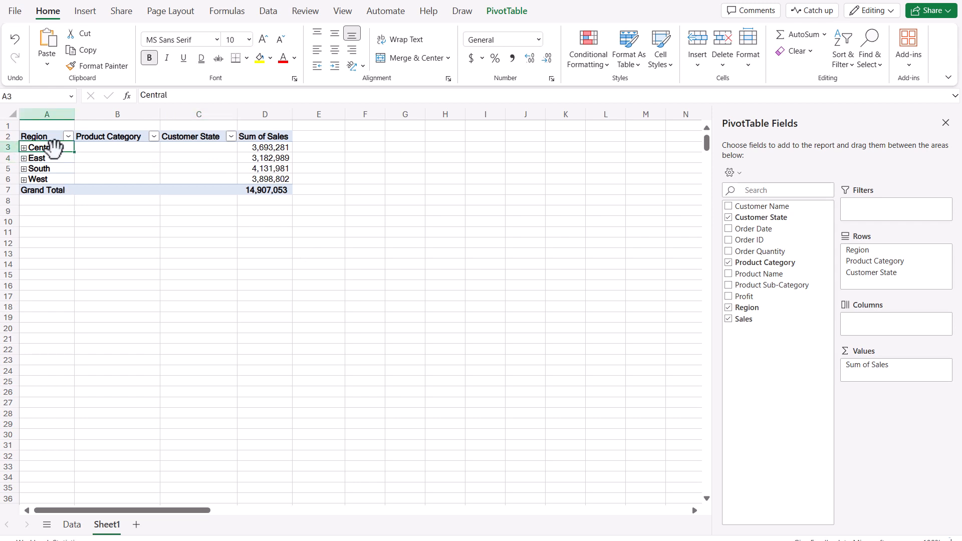
{"action": "right_click", "coordinate": [52, 148]}
{"action": "mouse_move", "coordinate": [168, 371]}
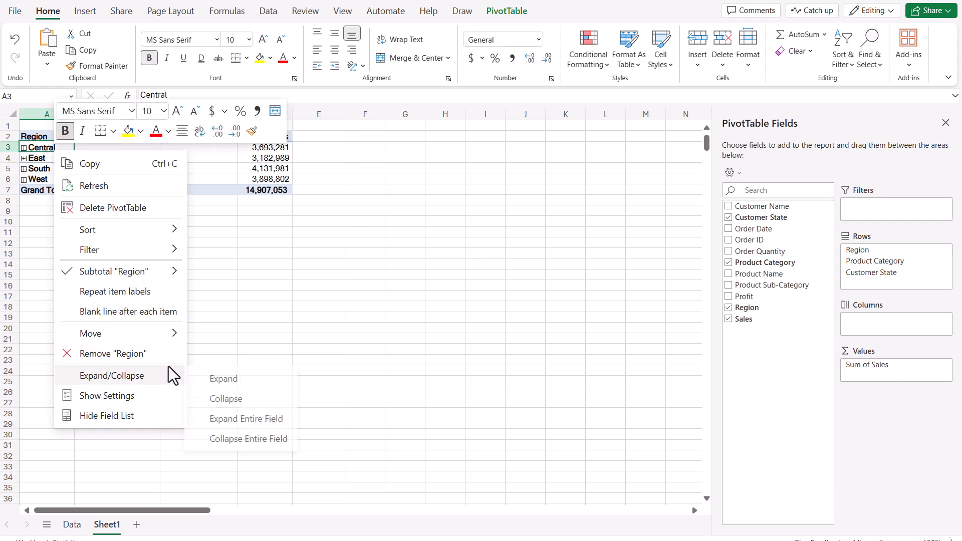
{"action": "left_click", "coordinate": [251, 422]}
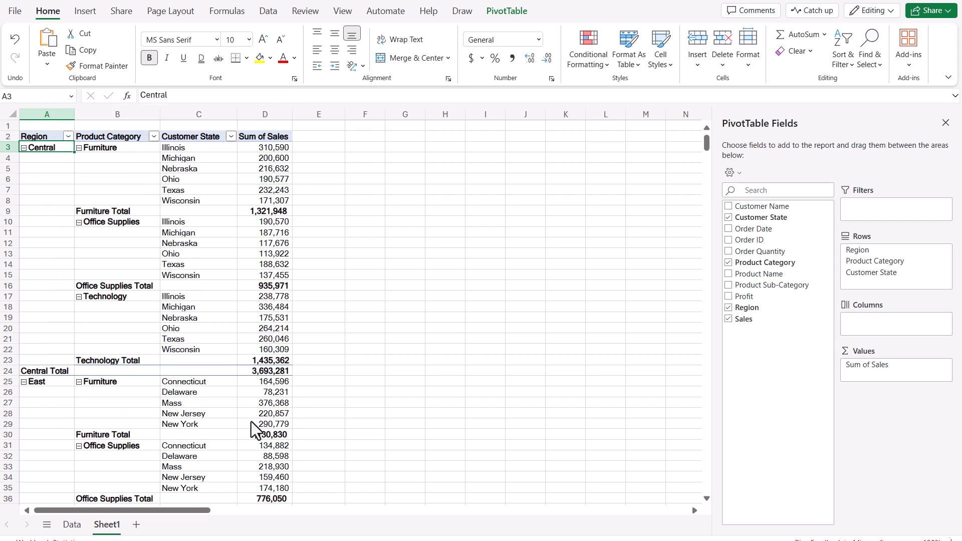
Look through the state-level rows for each region and category, and remove Customer State from the rows area
{"action": "left_click", "coordinate": [170, 233]}
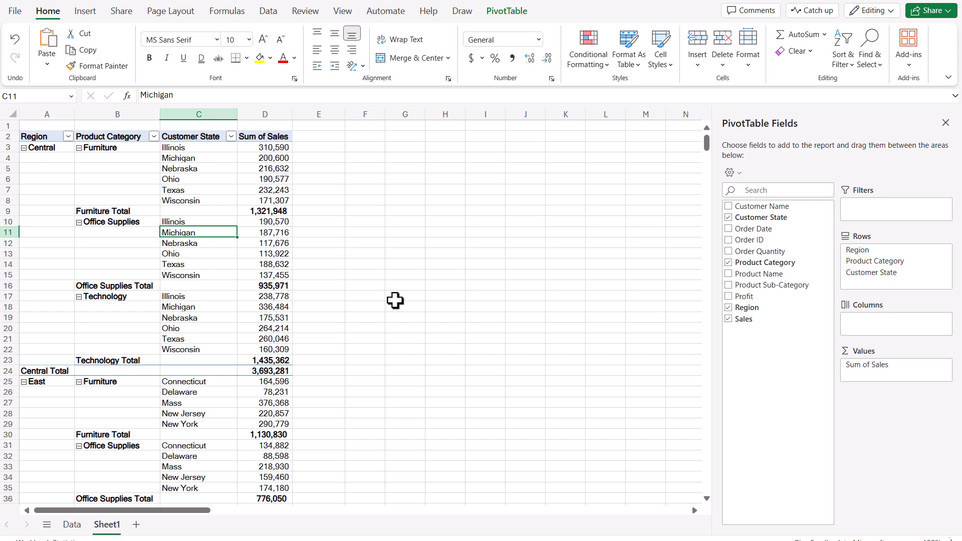
{"action": "scroll", "coordinate": [169, 224], "scroll_direction": "down", "scroll_amount": 10}
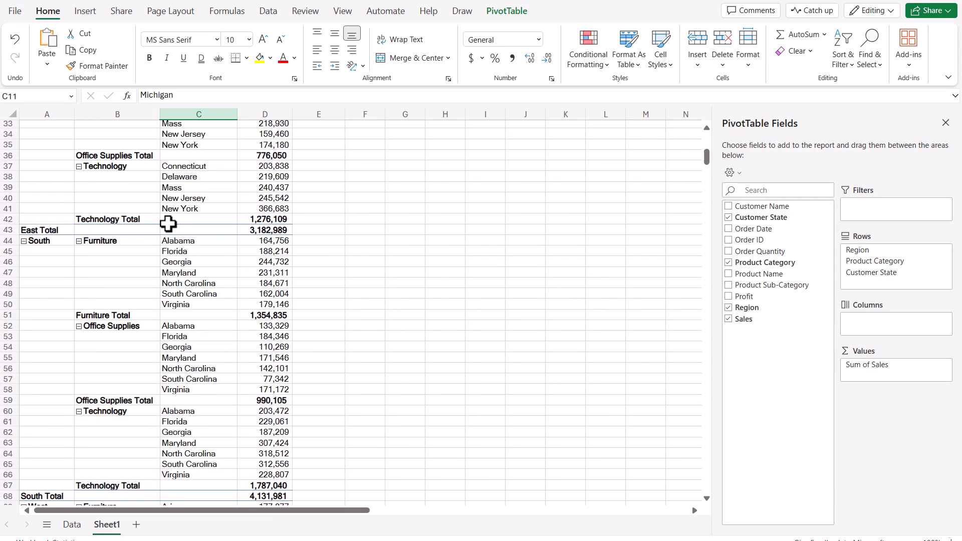
{"action": "scroll", "coordinate": [168, 225], "scroll_direction": "up", "scroll_amount": 10}
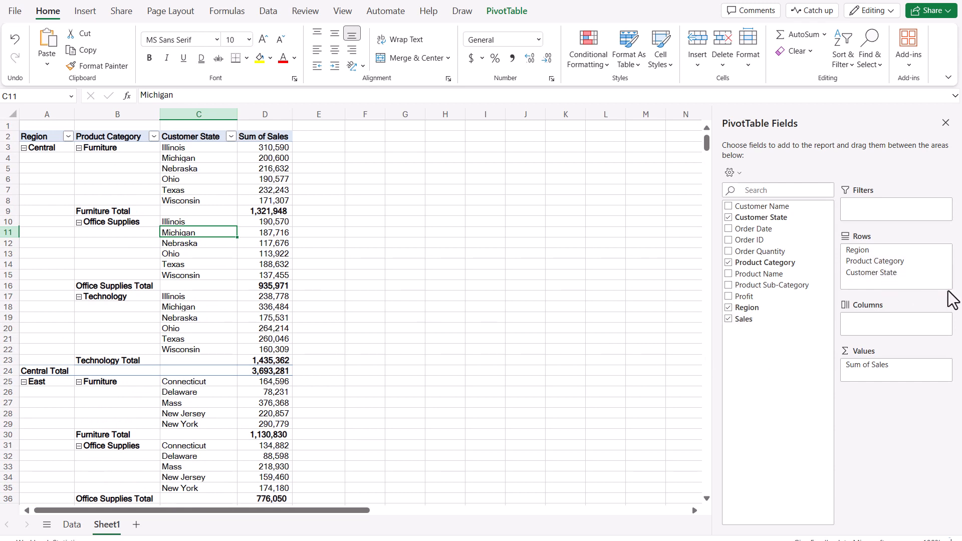
{"action": "left_click", "coordinate": [946, 273]}
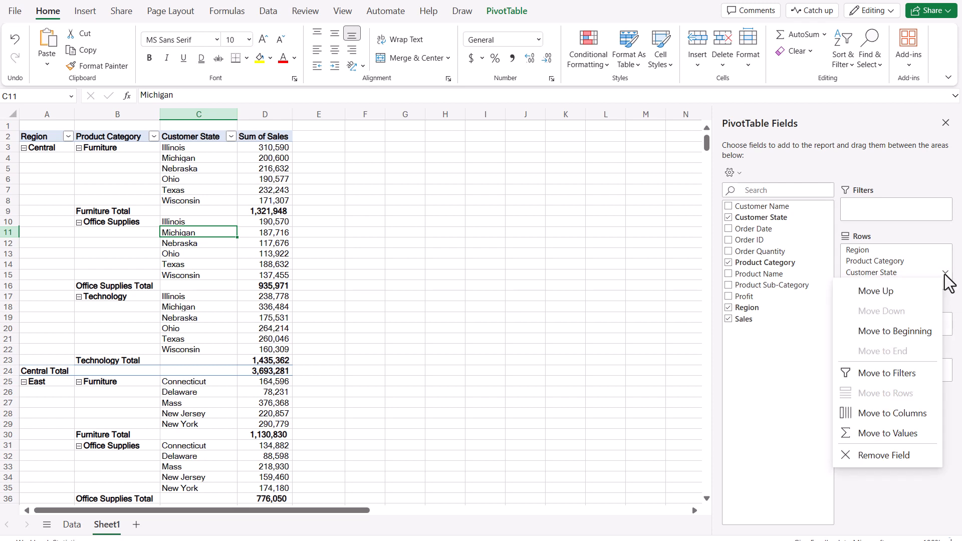
{"action": "left_click", "coordinate": [904, 457]}
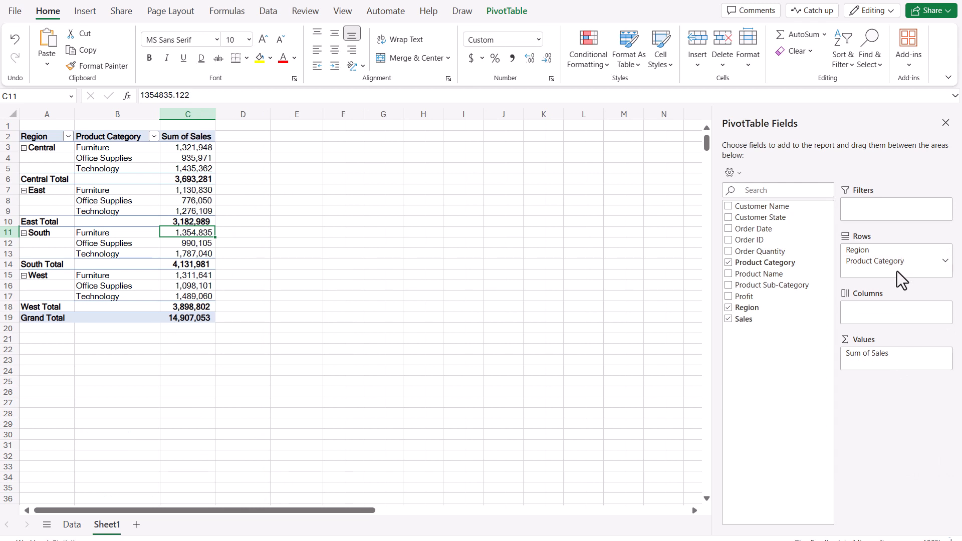
Move Product Category from rows to the columns area, and add Customer State to rows beneath Region
{"action": "left_click_drag", "start_coordinate": [896, 260], "coordinate": [898, 307]}
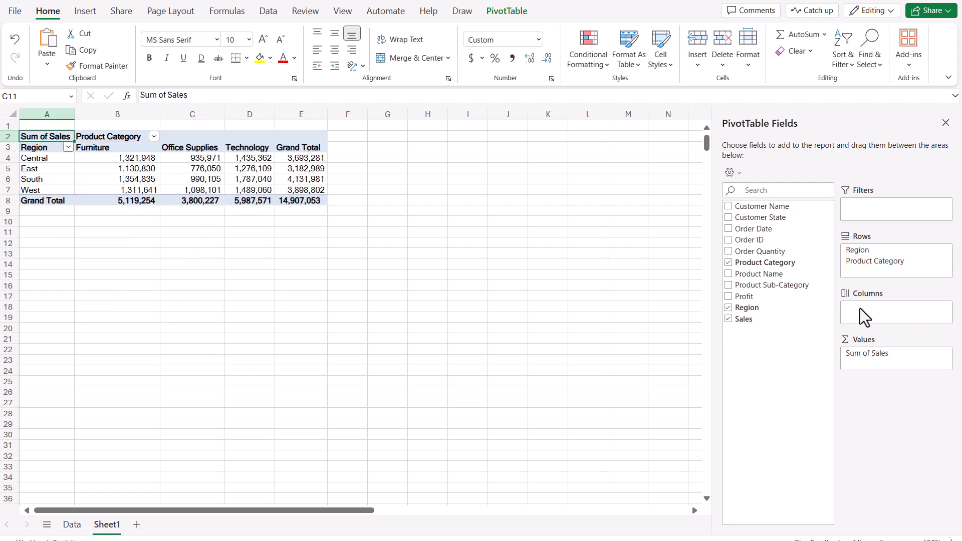
{"action": "left_click", "coordinate": [203, 169]}
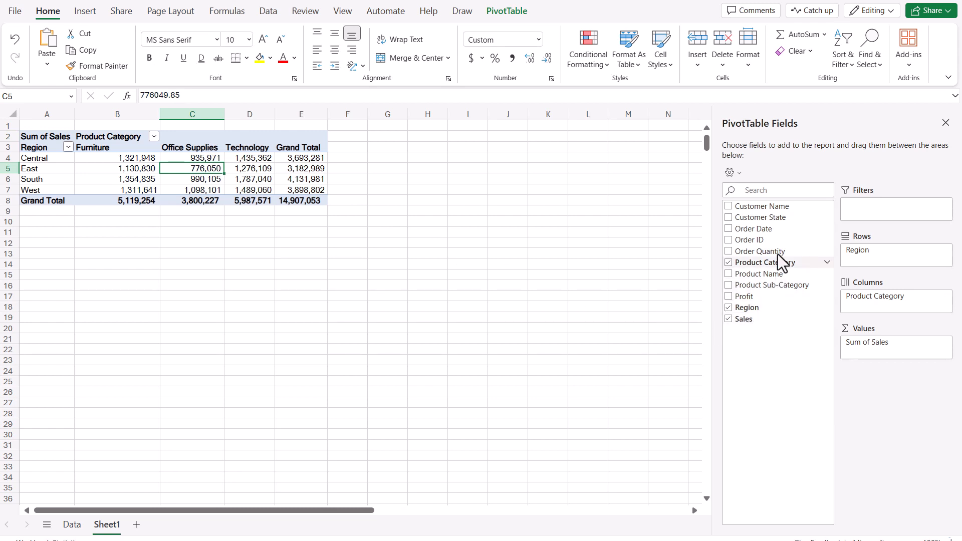
{"action": "left_click_drag", "start_coordinate": [777, 217], "coordinate": [908, 257]}
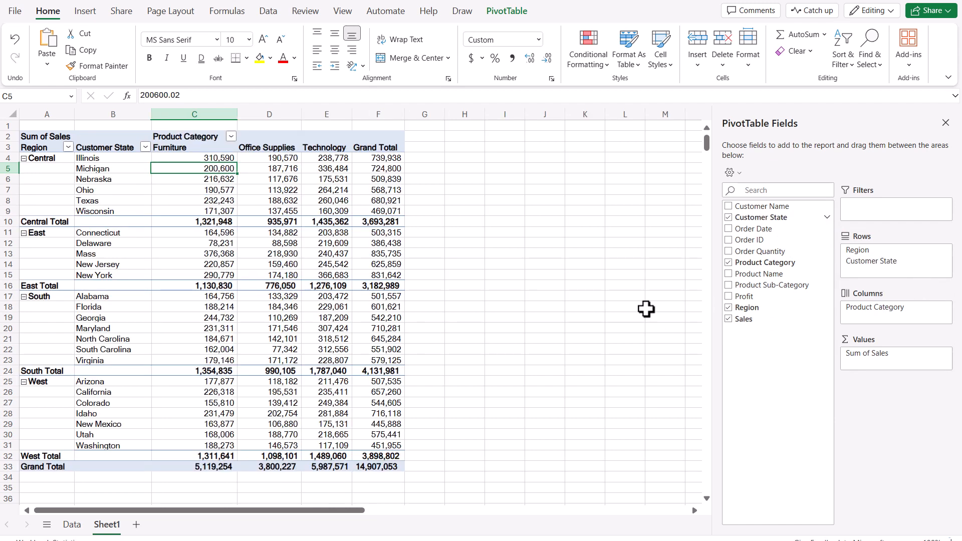
{"action": "left_click", "coordinate": [188, 231]}
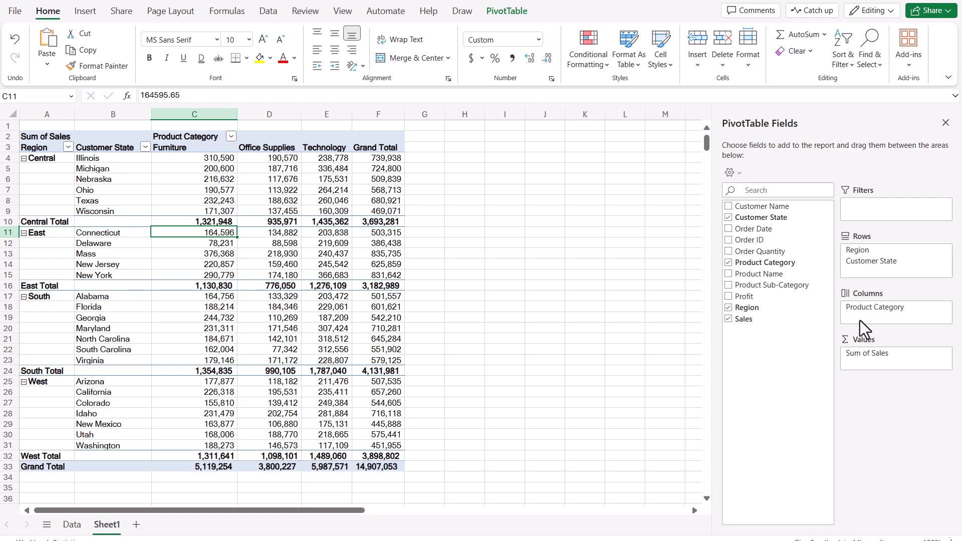
Remove Customer State from the rows and Product Category from the columns, keeping only Region and Sum of Sales
{"action": "left_click_drag", "start_coordinate": [874, 261], "coordinate": [641, 193]}
{"action": "left_click_drag", "start_coordinate": [874, 297], "coordinate": [585, 206]}
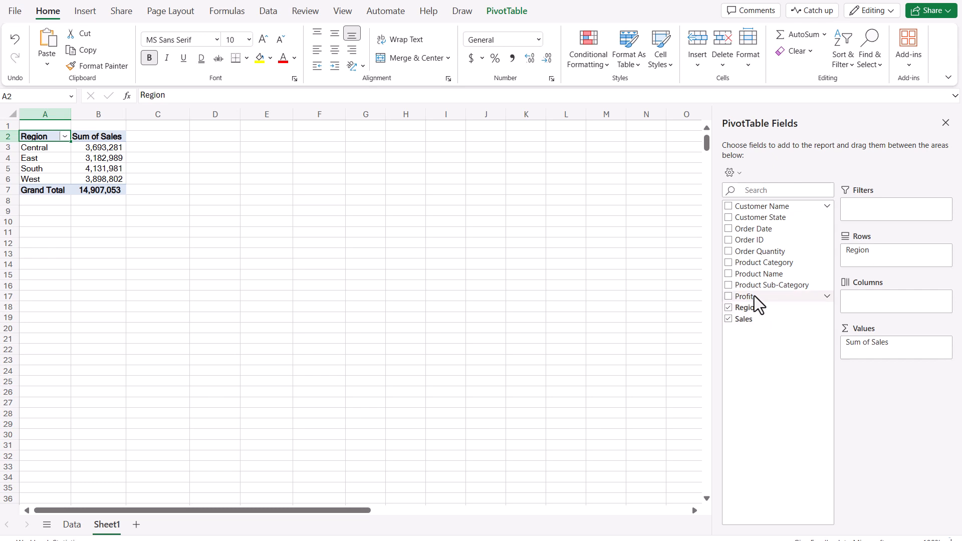
Add Profit and Order Quantity to the values area beneath Sum of Sales
{"action": "left_click_drag", "start_coordinate": [753, 296], "coordinate": [895, 350]}
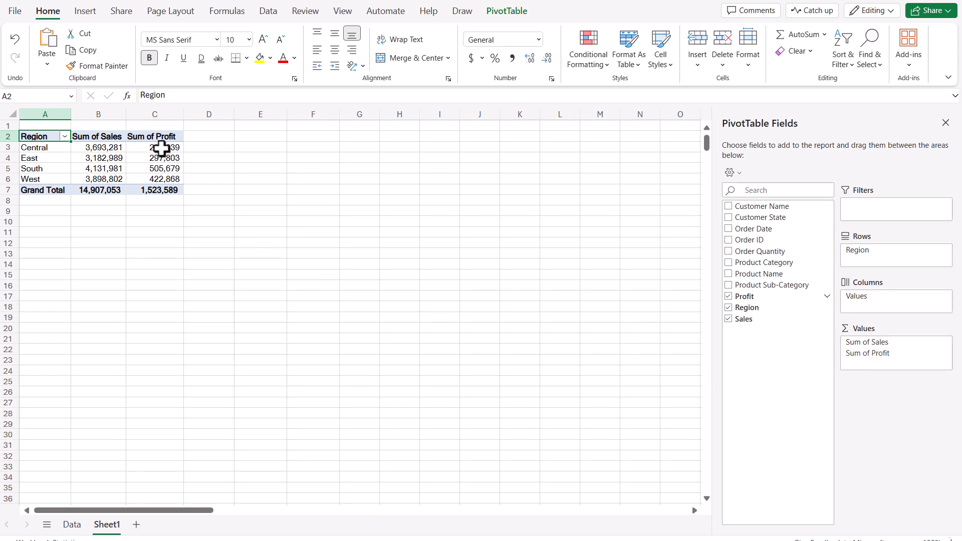
{"action": "left_click_drag", "start_coordinate": [162, 148], "coordinate": [169, 192]}
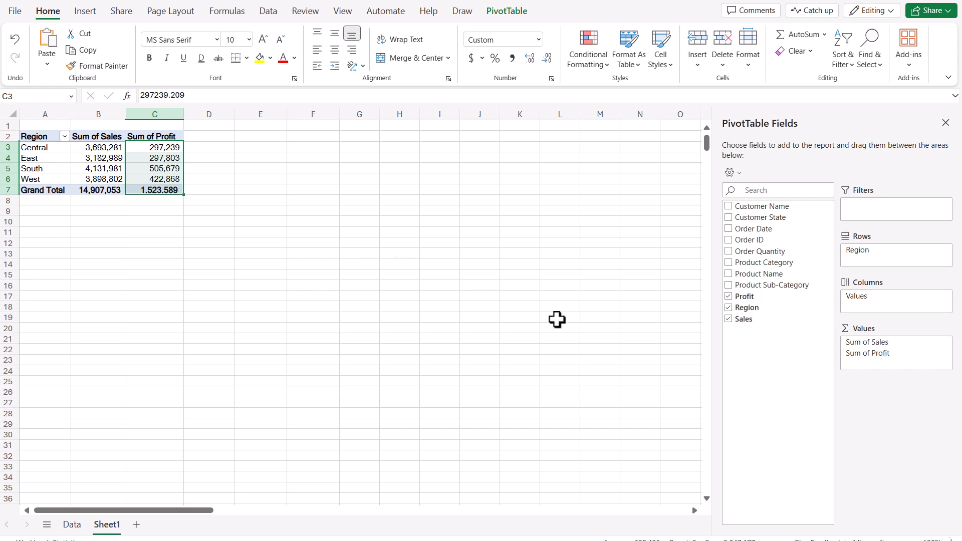
{"action": "left_click_drag", "start_coordinate": [771, 251], "coordinate": [900, 362]}
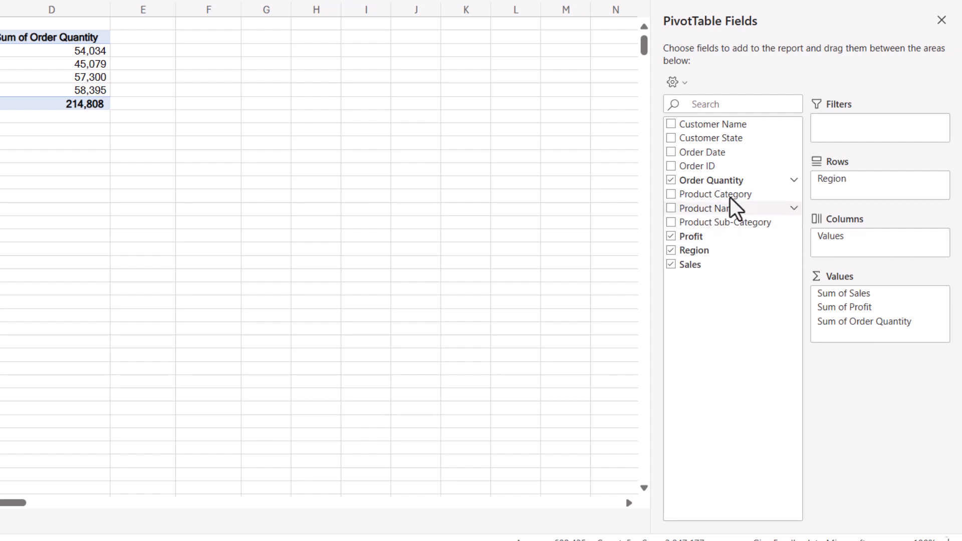
Add Product Category to the columns area beneath Values
{"action": "left_click_drag", "start_coordinate": [730, 196], "coordinate": [910, 248]}
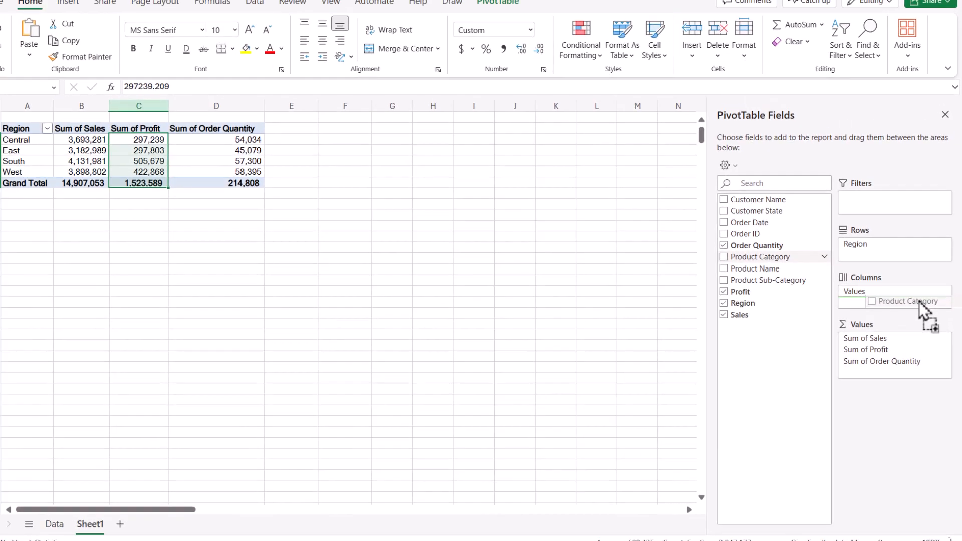
{"action": "left_click_drag", "start_coordinate": [919, 301], "coordinate": [919, 304]}
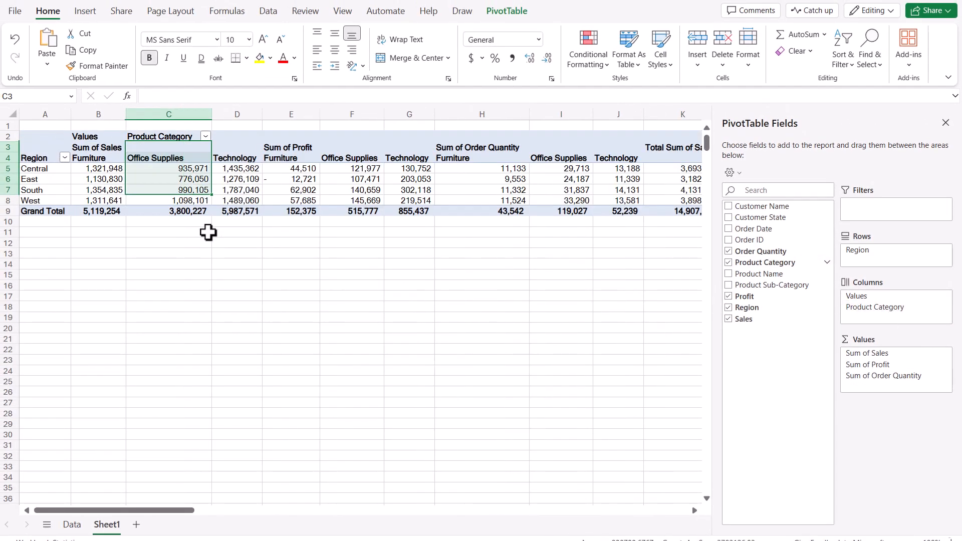
{"action": "left_click", "coordinate": [157, 134]}
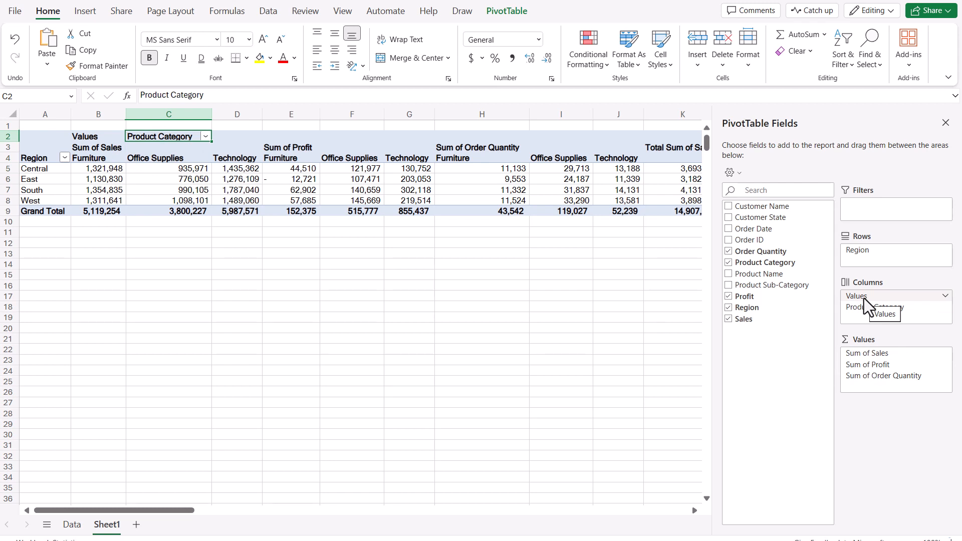
{"action": "left_click_drag", "start_coordinate": [866, 306], "coordinate": [866, 307]}
Examine how the product categories are arranged under the Sum of Sales and Sum of Profit headings
{"action": "left_click", "coordinate": [105, 148]}
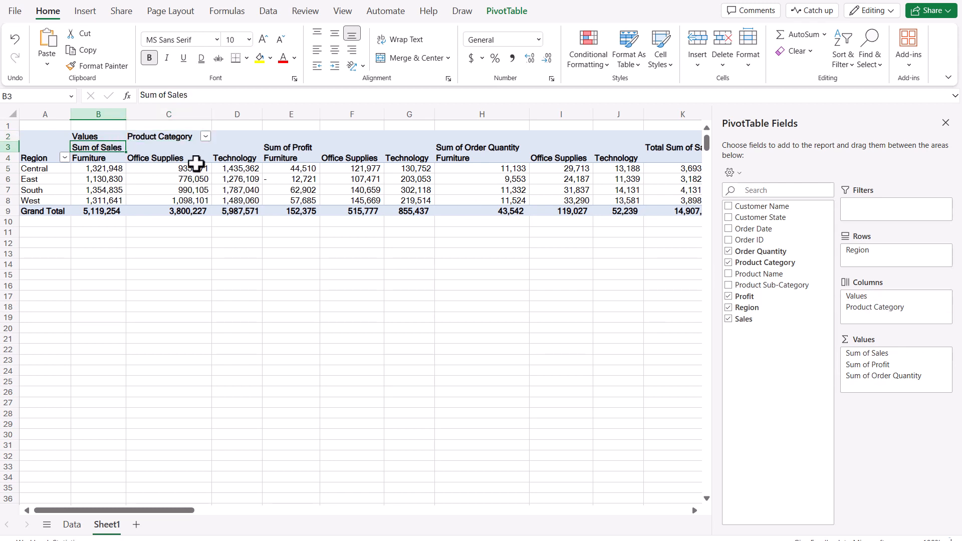
{"action": "left_click", "coordinate": [293, 147]}
{"action": "left_click", "coordinate": [103, 156]}
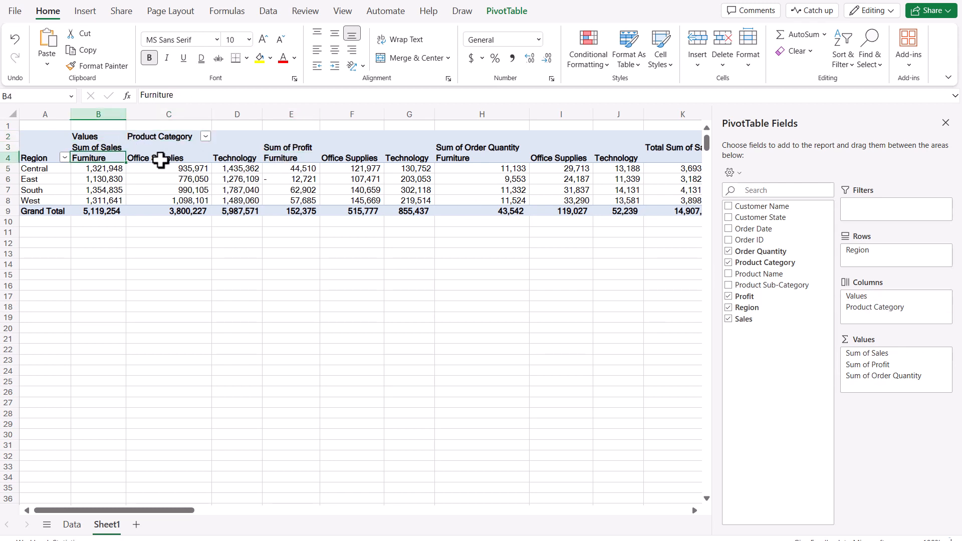
{"action": "left_click", "coordinate": [161, 159]}
{"action": "left_click", "coordinate": [221, 158]}
{"action": "left_click", "coordinate": [291, 157]}
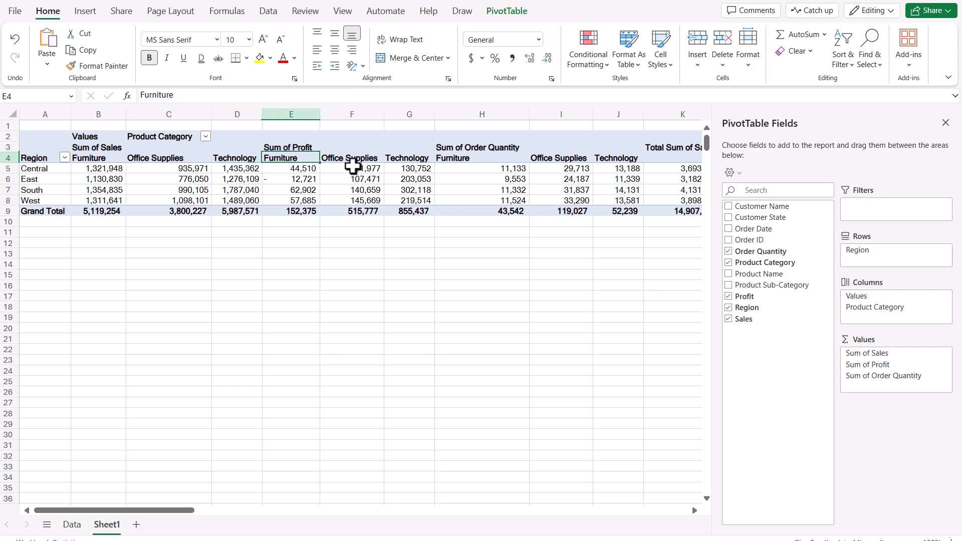
{"action": "left_click", "coordinate": [352, 160]}
{"action": "left_click", "coordinate": [398, 159]}
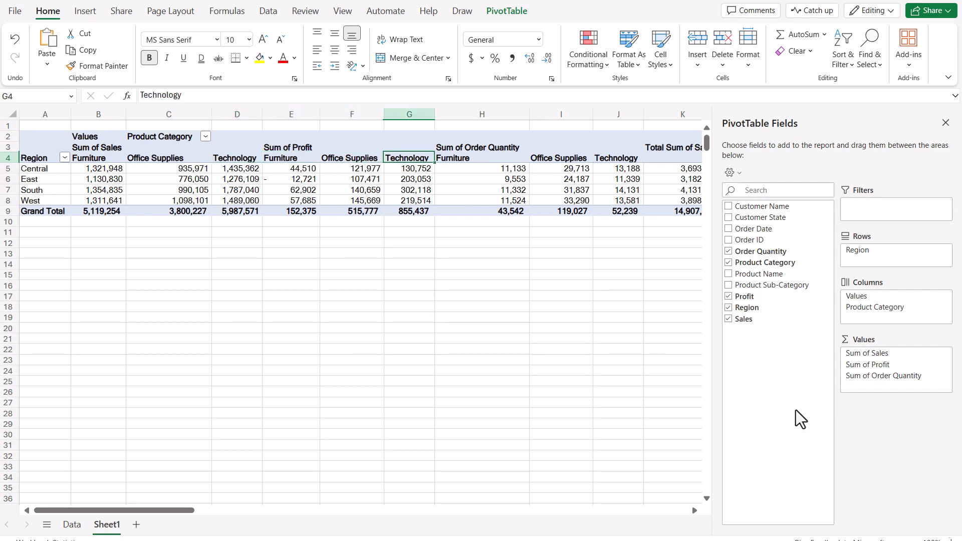
Place Product Category above Values in the columns area, and inspect the three value headings grouped under Furniture
{"action": "left_click_drag", "start_coordinate": [910, 313], "coordinate": [922, 299]}
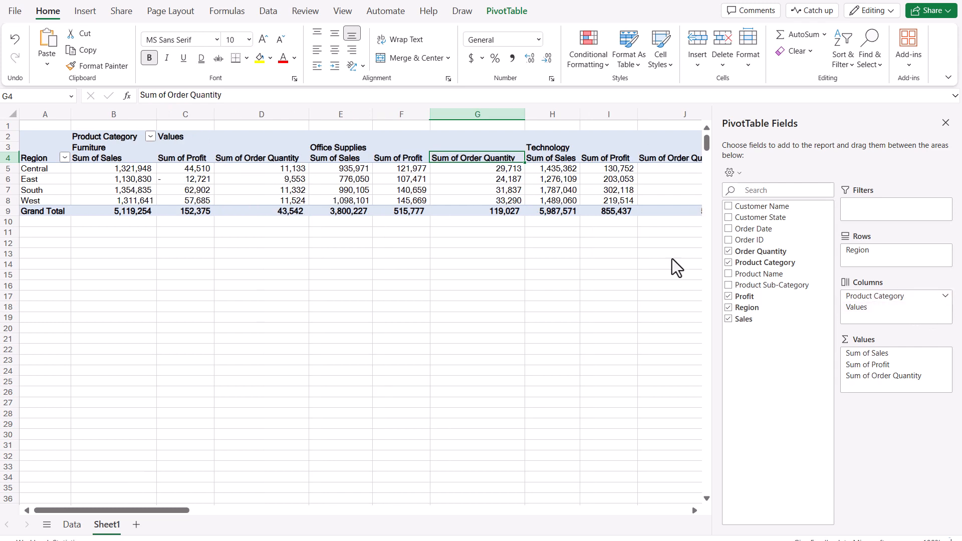
{"action": "left_click", "coordinate": [101, 147]}
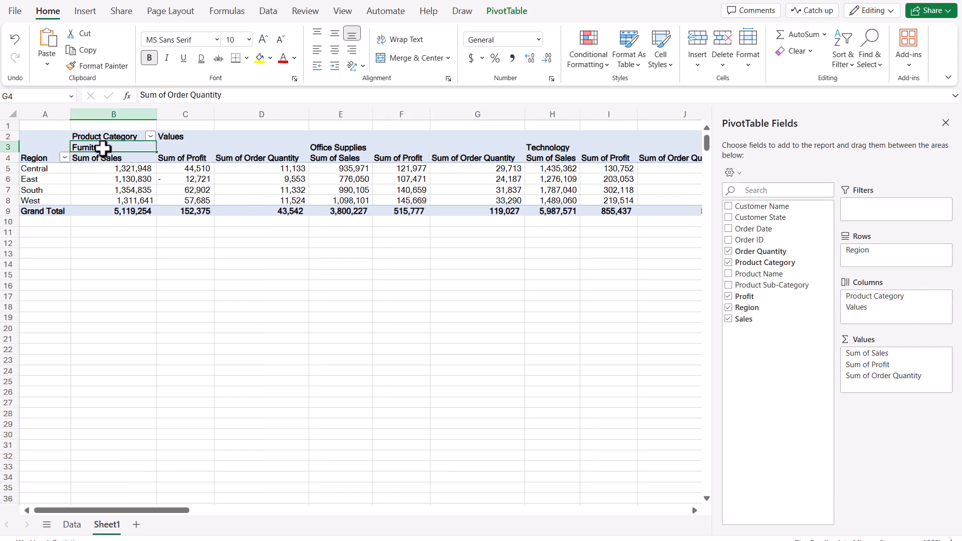
{"action": "left_click", "coordinate": [119, 159]}
{"action": "left_click", "coordinate": [172, 159]}
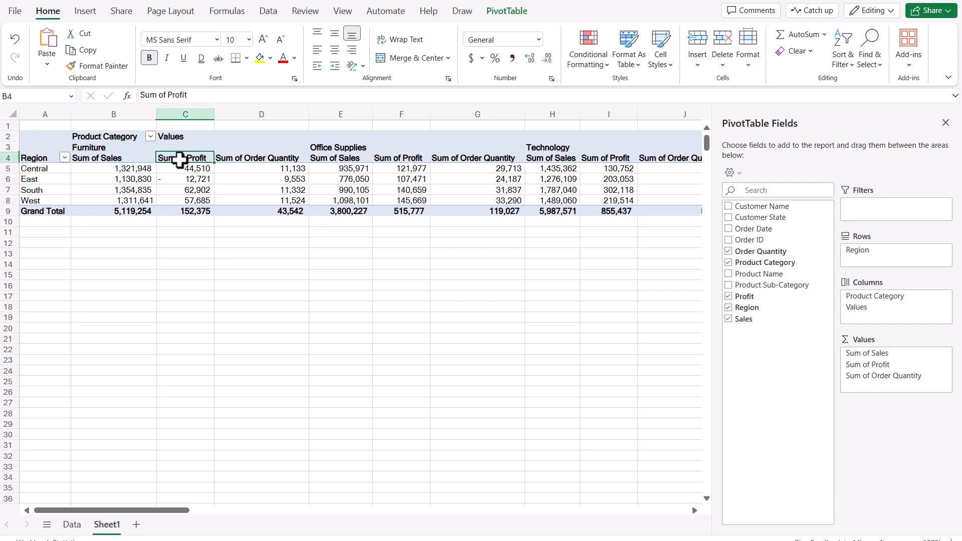
{"action": "left_click", "coordinate": [254, 159]}
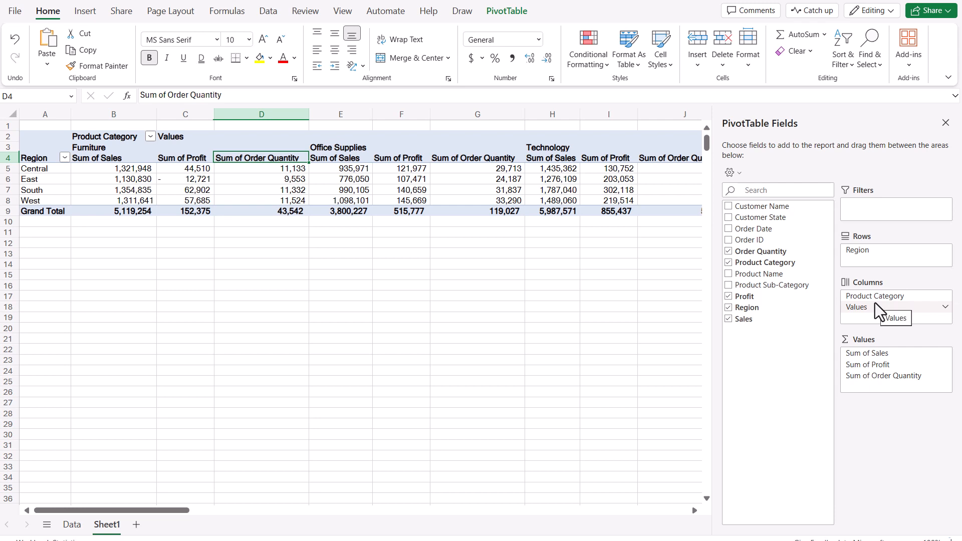
Remove Product Category from the columns area, leaving only Values there
{"action": "left_click_drag", "start_coordinate": [871, 298], "coordinate": [650, 302]}
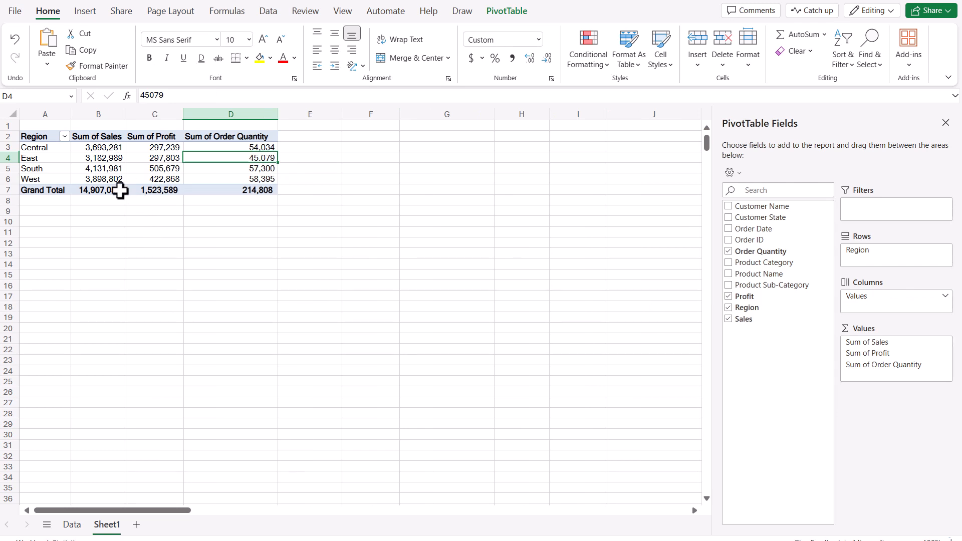
Move Values from columns to rows beneath Region, inspect the stacked value labels for Central, and return Values to columns
{"action": "left_click_drag", "start_coordinate": [864, 299], "coordinate": [878, 264]}
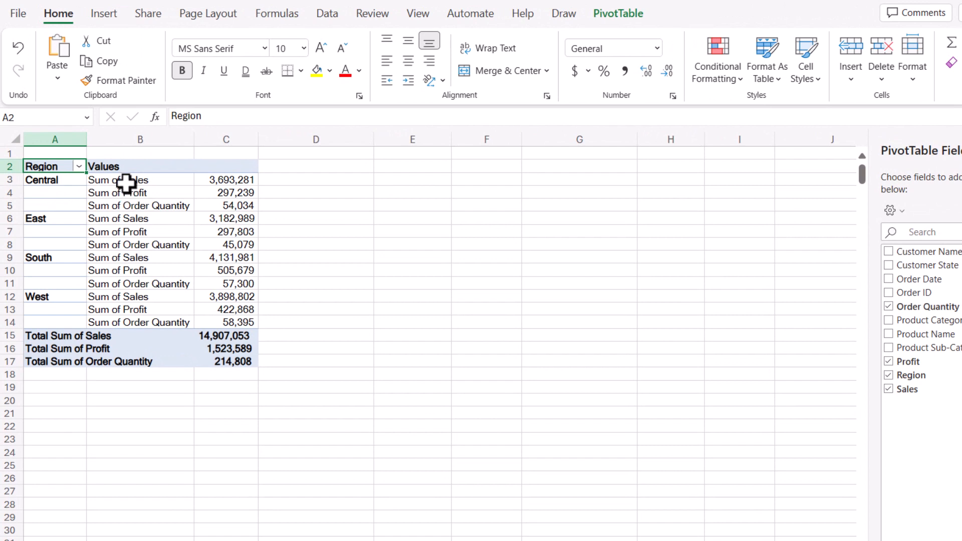
{"action": "left_click_drag", "start_coordinate": [126, 183], "coordinate": [127, 205]}
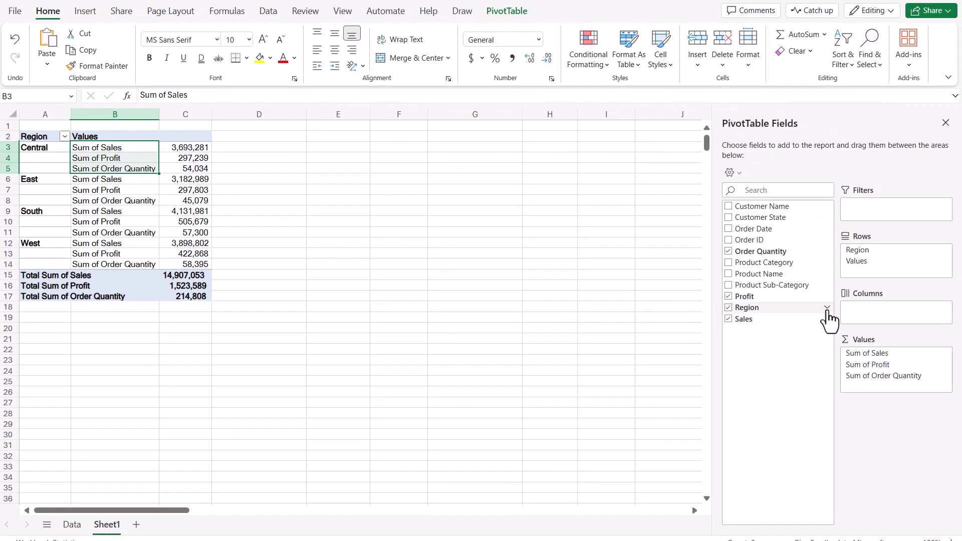
{"action": "left_click_drag", "start_coordinate": [858, 262], "coordinate": [872, 309]}
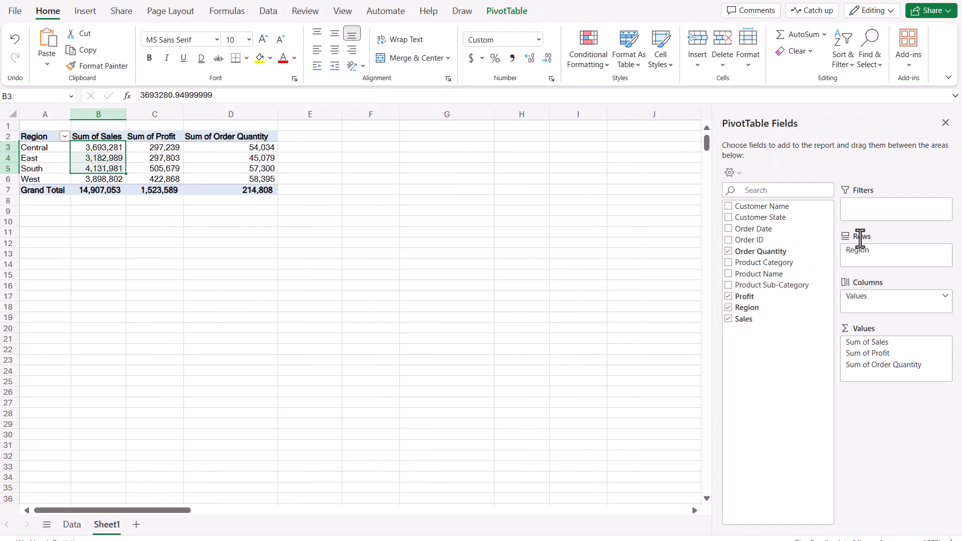